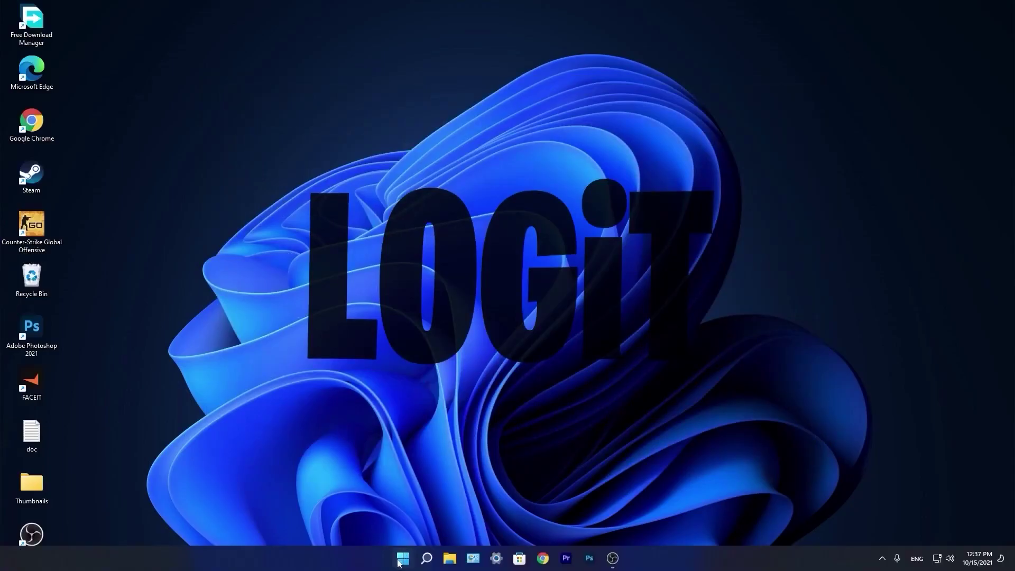
# Launch Settings, confirm Windows Update reports the PC up to date, and return to System.
pyautogui.click(402, 558)
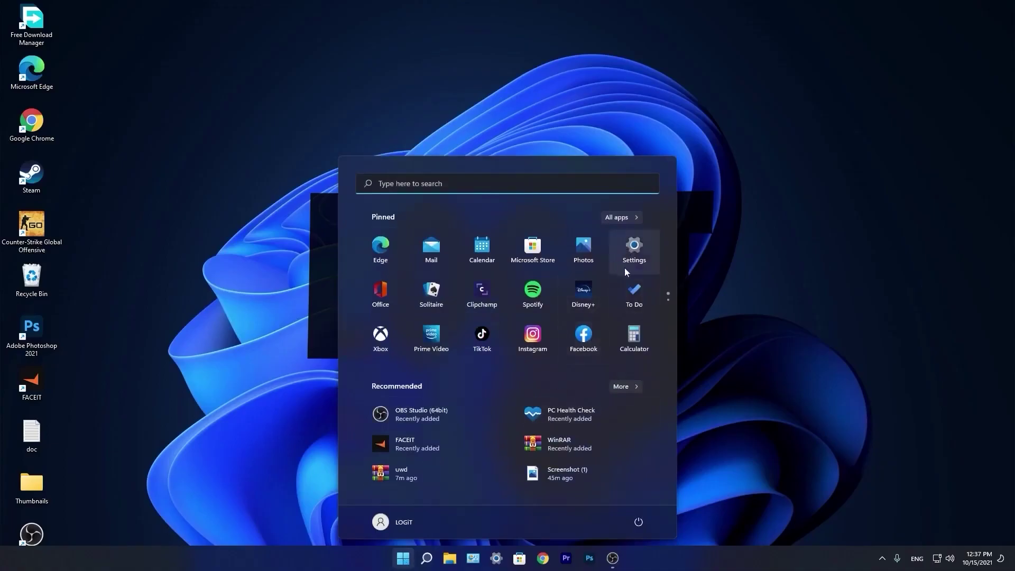
pyautogui.click(633, 252)
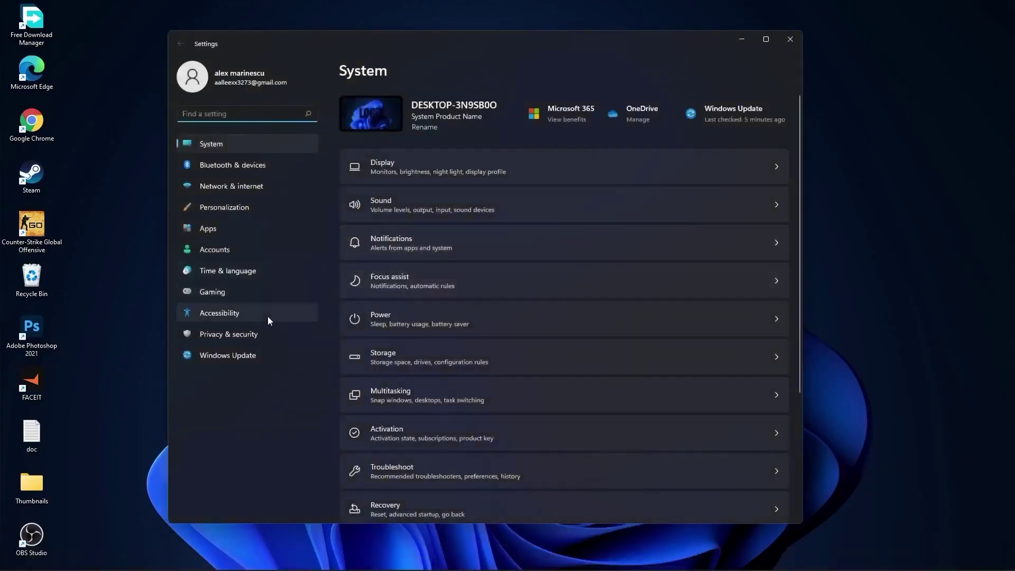
pyautogui.click(242, 357)
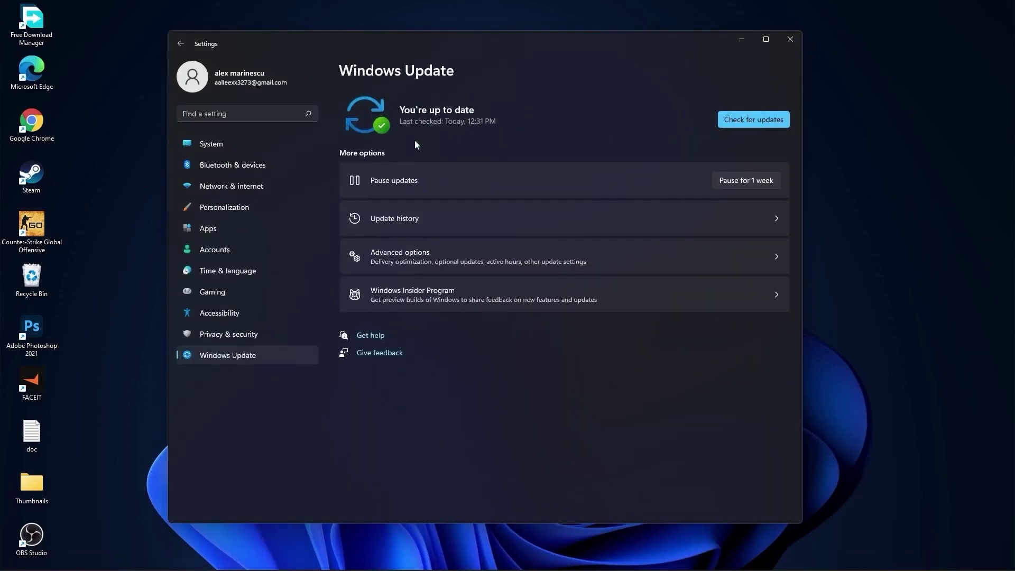
pyautogui.click(240, 142)
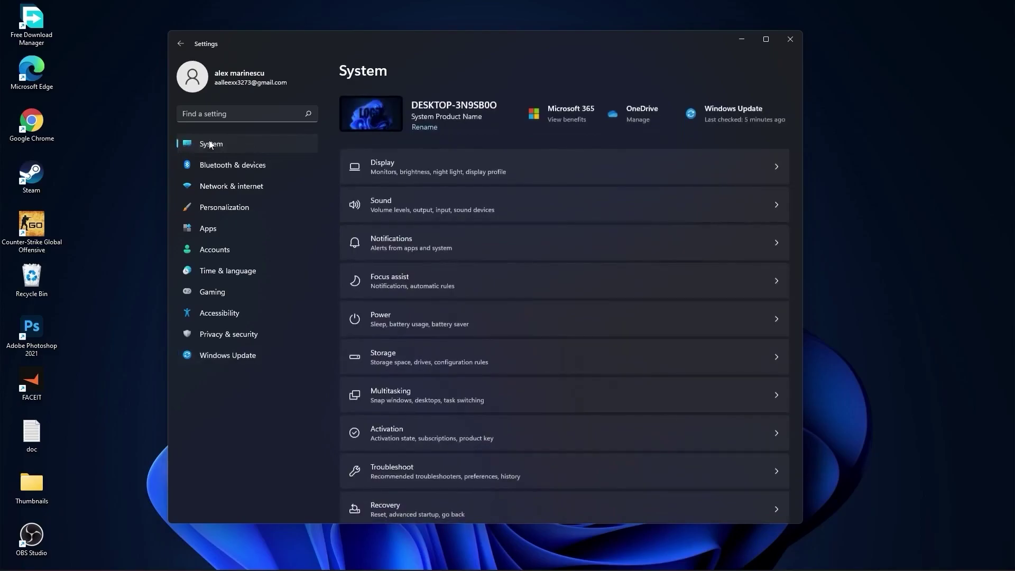
pyautogui.click(397, 163)
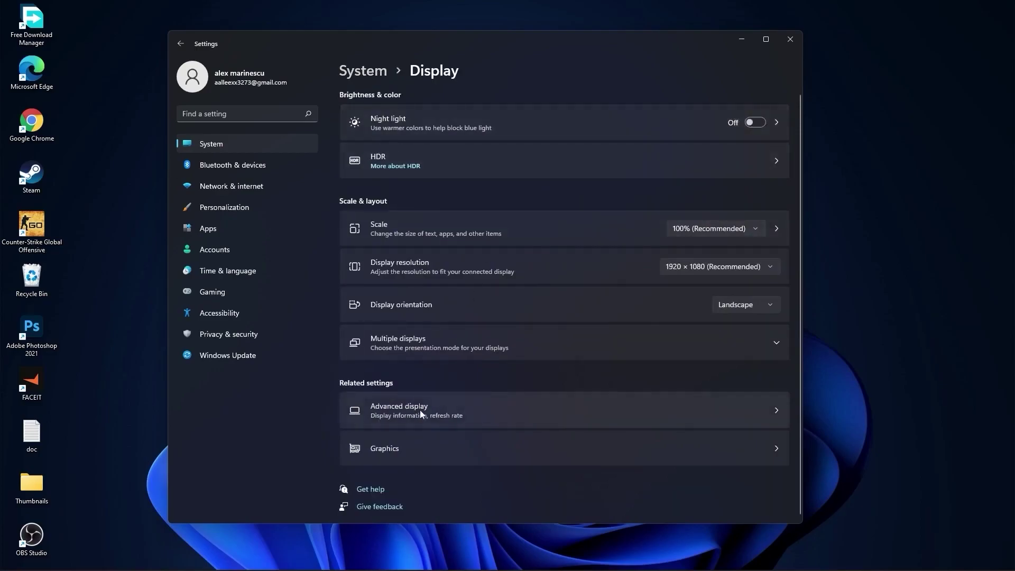
pyautogui.click(400, 411)
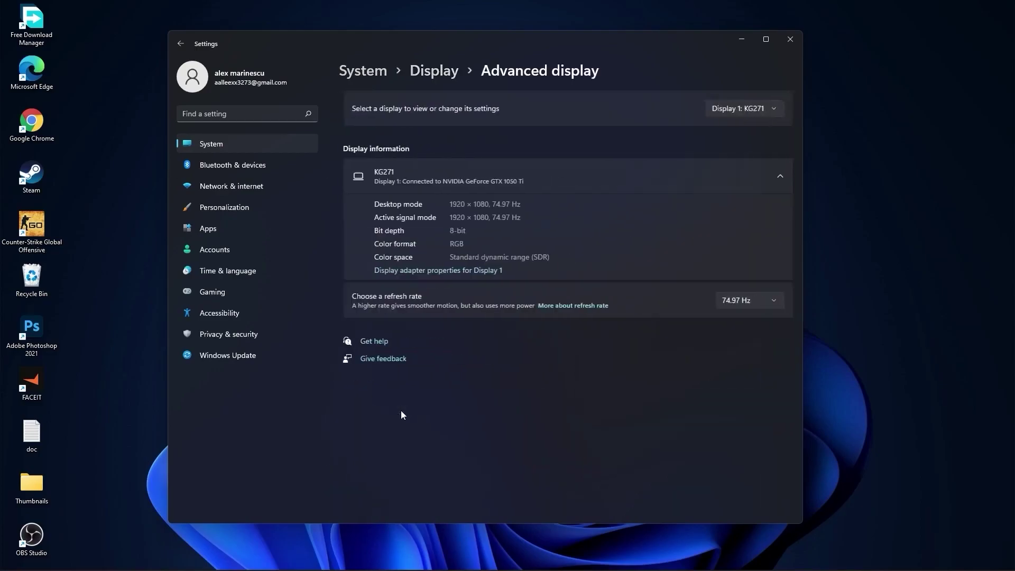
pyautogui.click(746, 300)
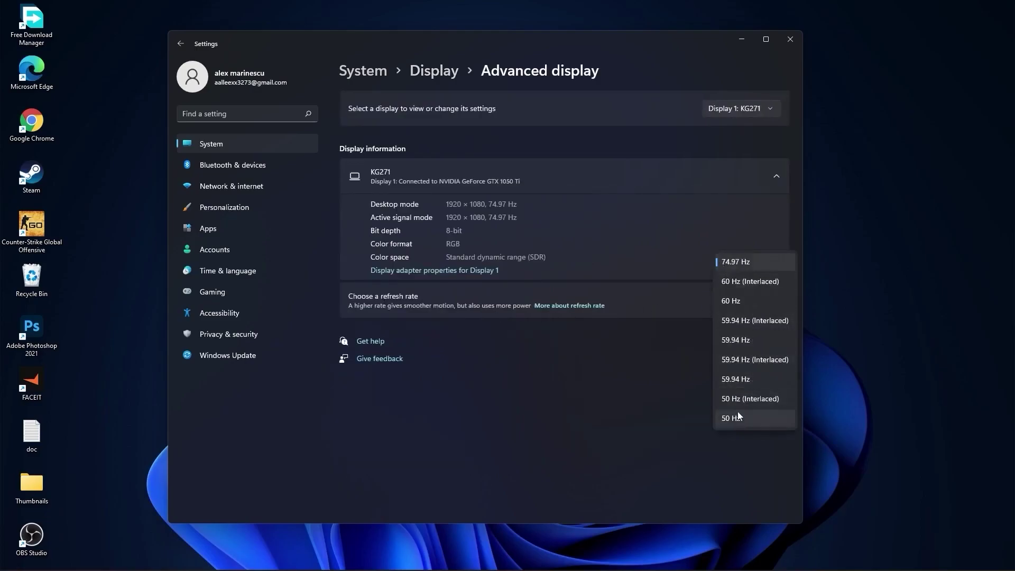
pyautogui.click(732, 261)
pyautogui.click(366, 77)
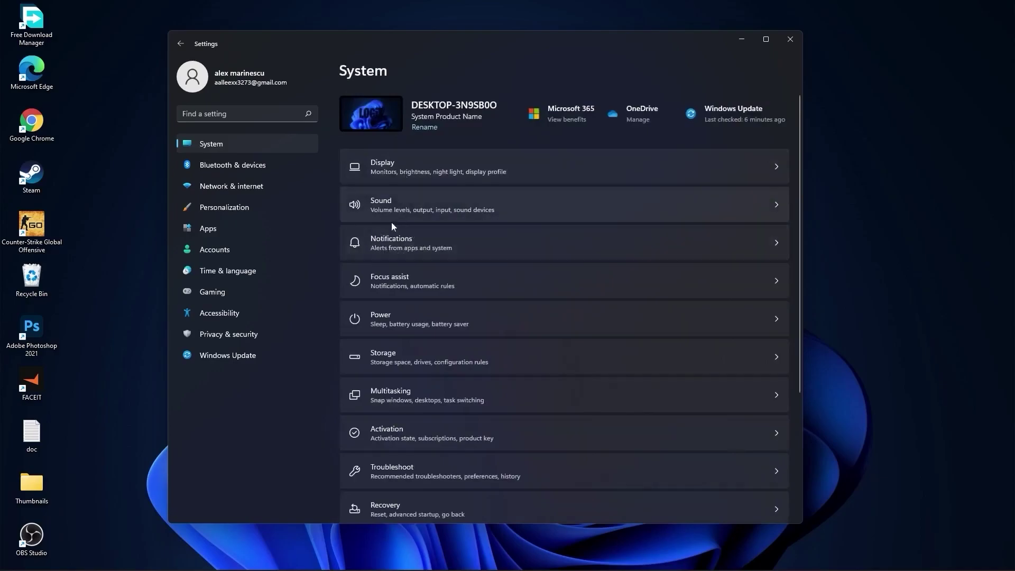
# Review the Notifications and Focus assist pages, leaving Focus assist Off.
pyautogui.click(394, 243)
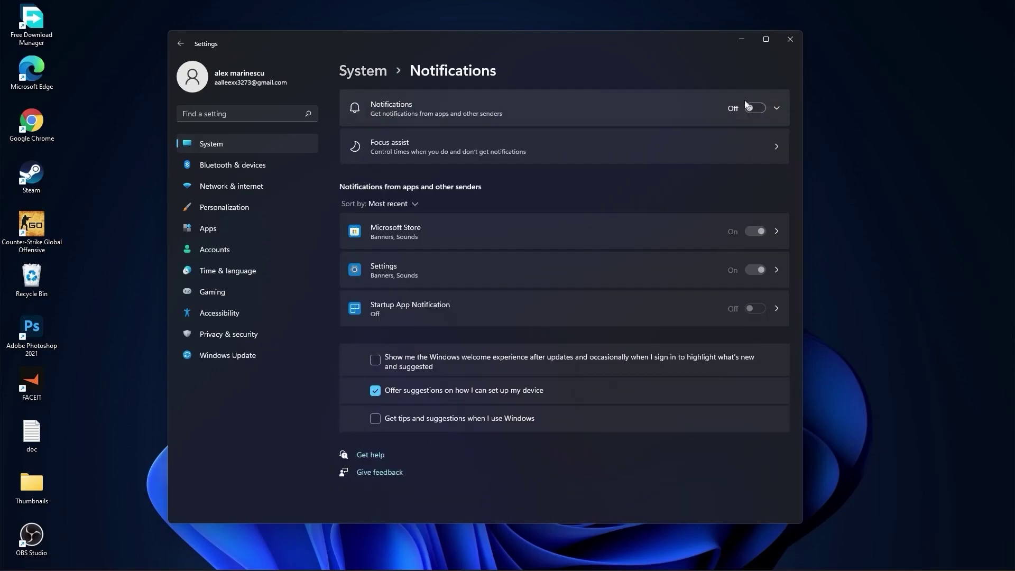
pyautogui.click(365, 73)
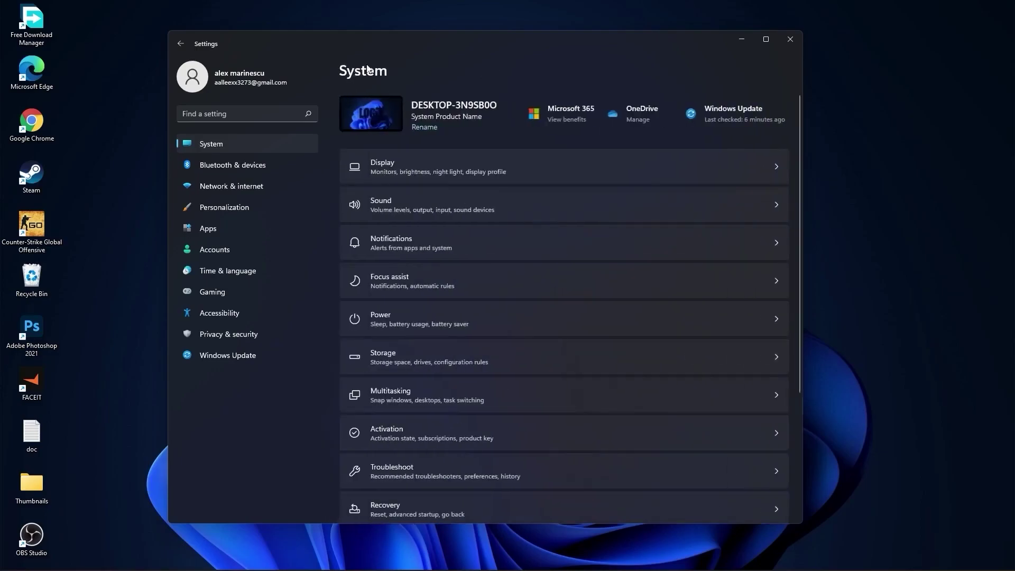
pyautogui.click(380, 279)
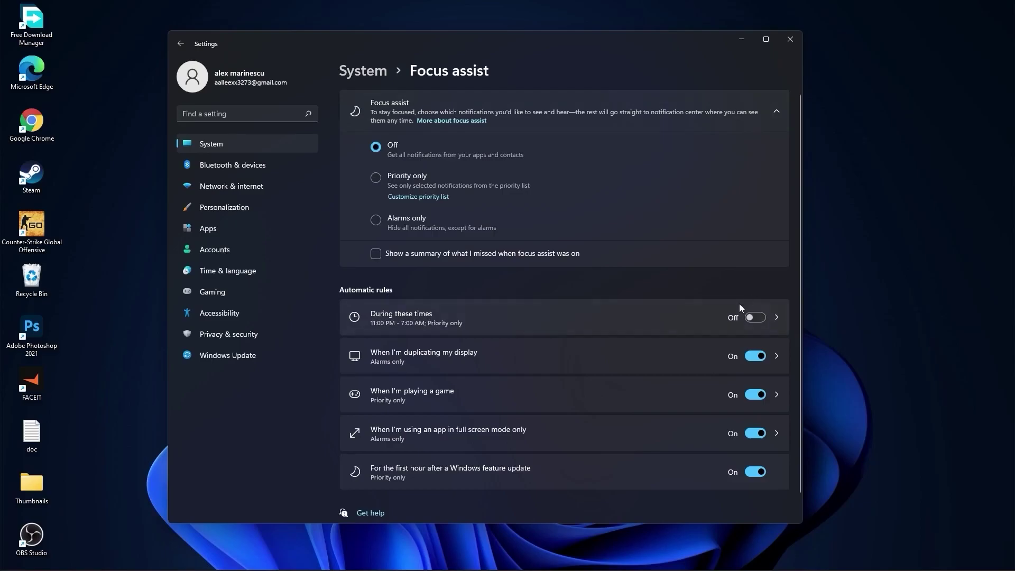
pyautogui.click(371, 73)
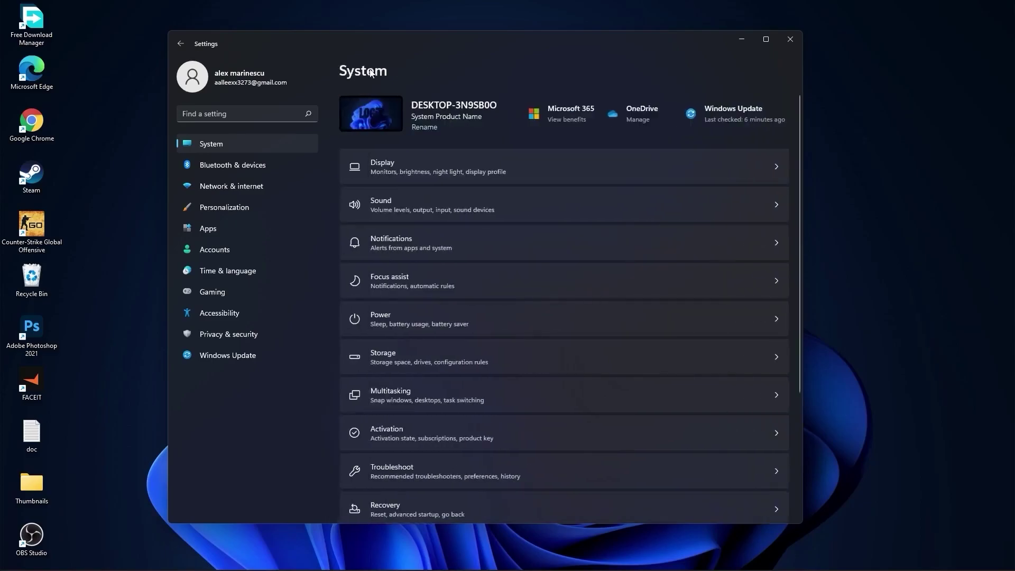
# Set the Power mode to Best performance.
pyautogui.click(393, 324)
pyautogui.click(729, 198)
pyautogui.click(749, 201)
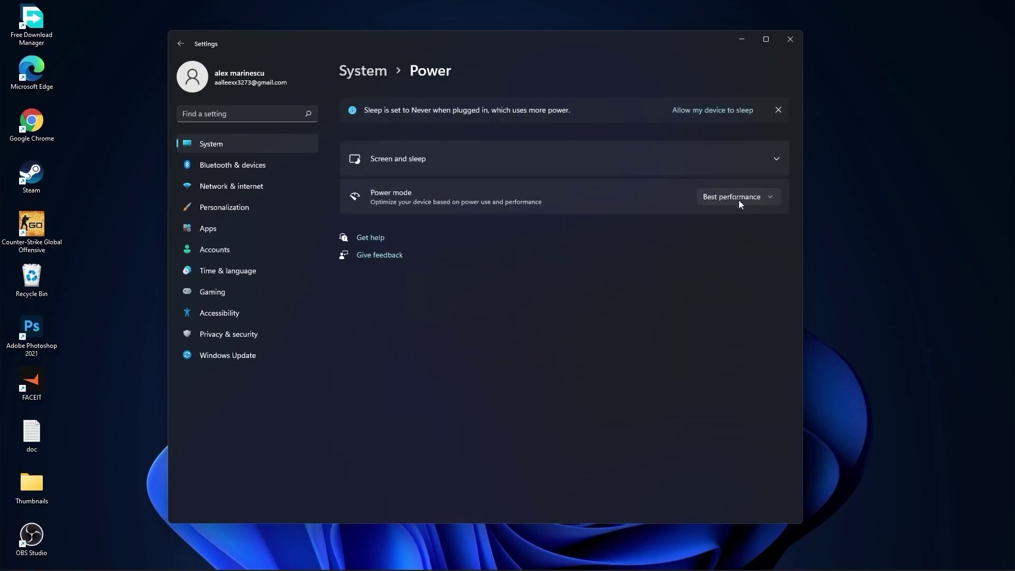
pyautogui.click(363, 71)
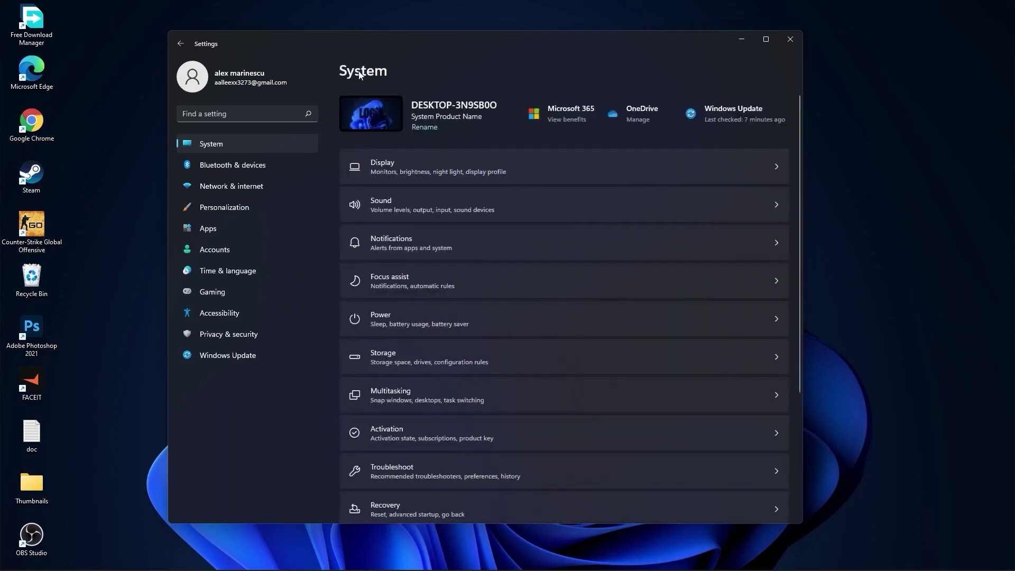
# Clean up 45.3 GB of Downloads and previous Windows installations via Storage cleanup recommendations.
pyautogui.click(392, 356)
pyautogui.scroll(-2, 401, 365)
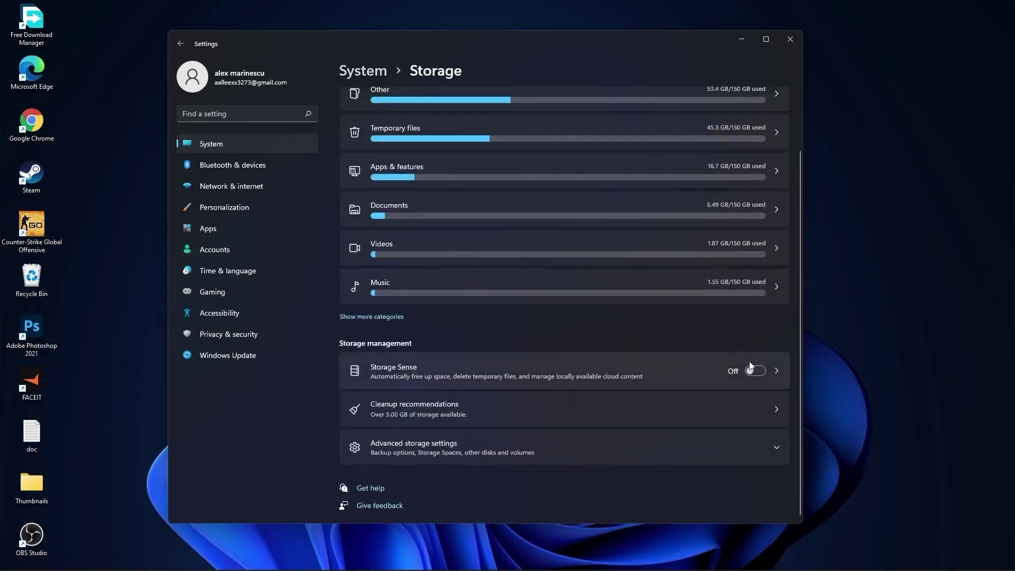
pyautogui.click(413, 405)
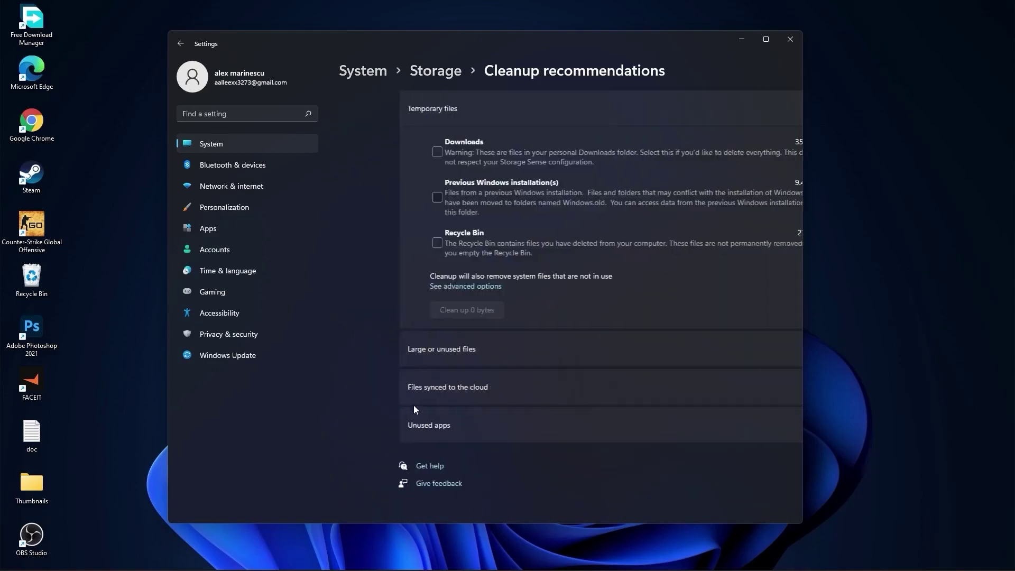
pyautogui.click(378, 151)
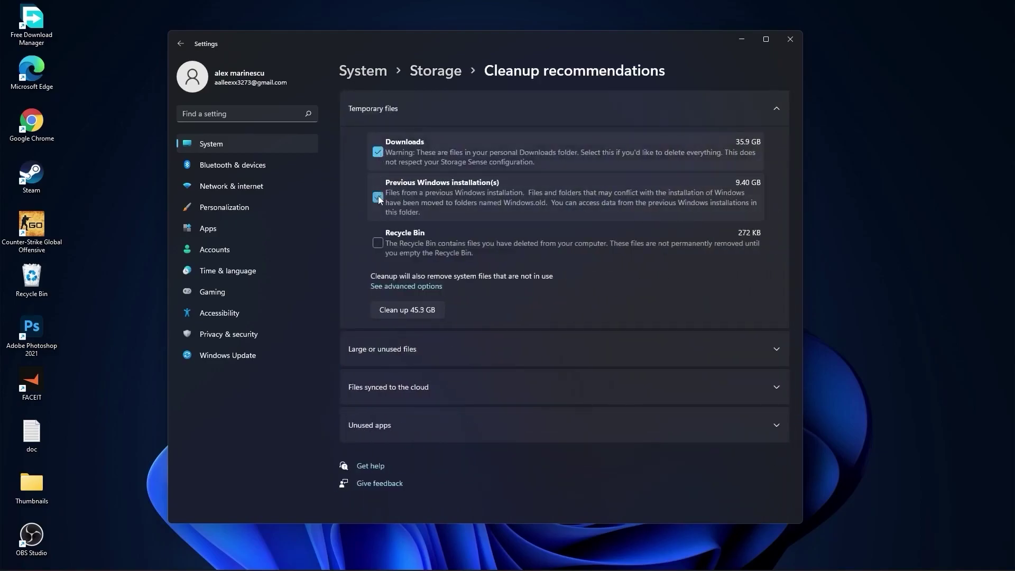
pyautogui.click(408, 310)
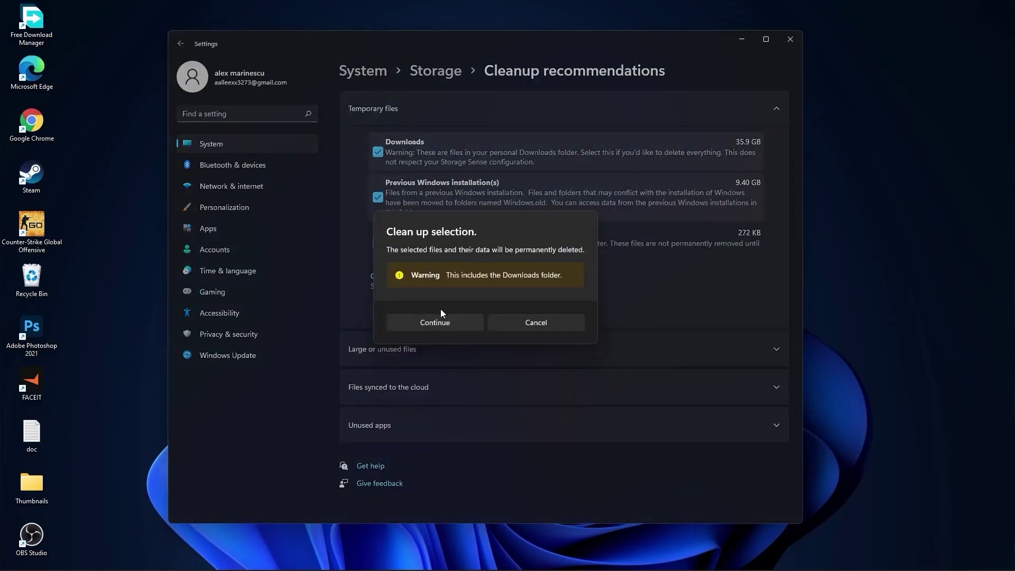
pyautogui.click(443, 322)
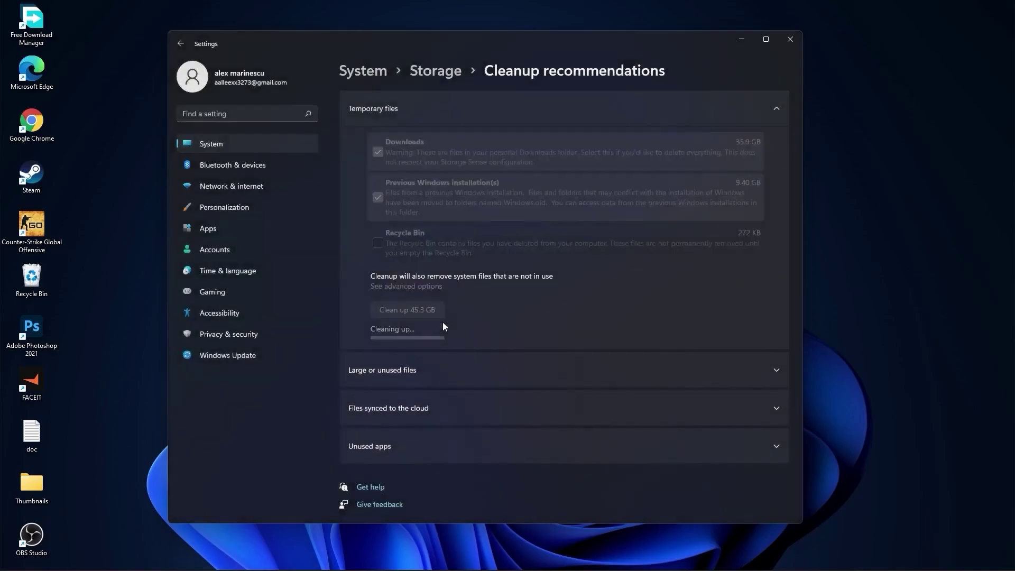
pyautogui.click(363, 72)
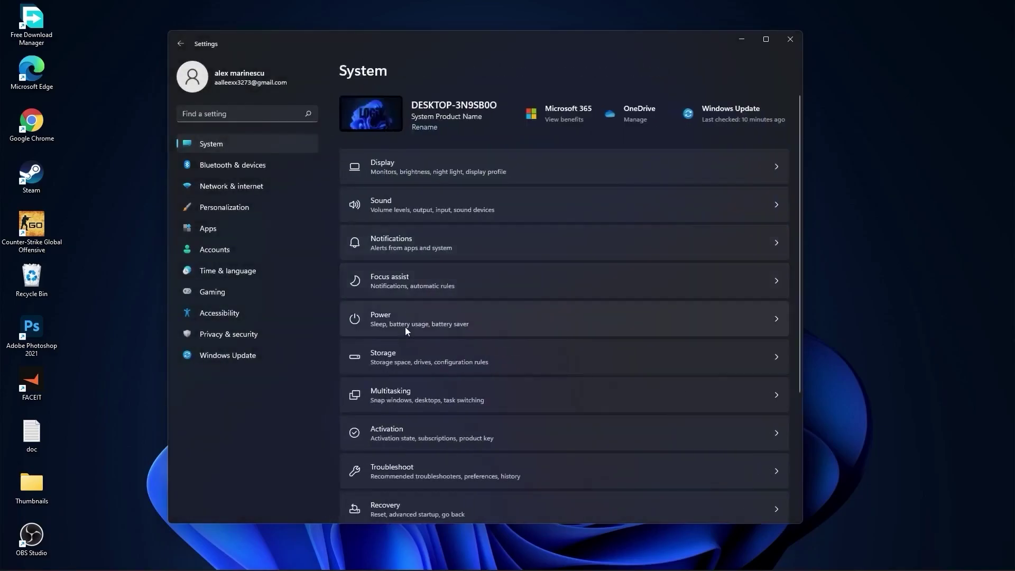
# Verify Multitasking snap and shake, Remote Desktop and Clipboard history are all Off.
pyautogui.click(406, 392)
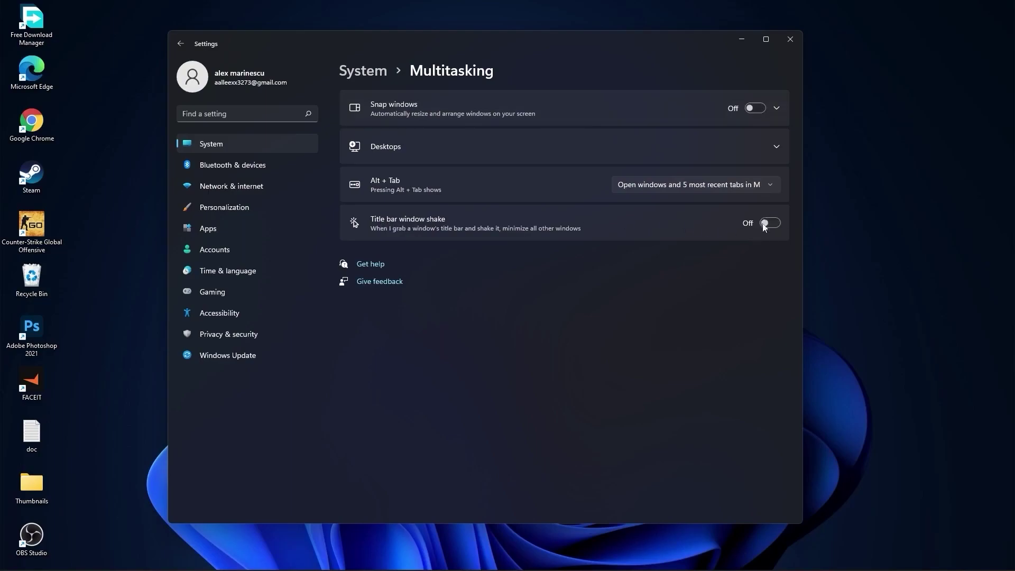
pyautogui.click(365, 77)
pyautogui.scroll(-5, 544, 351)
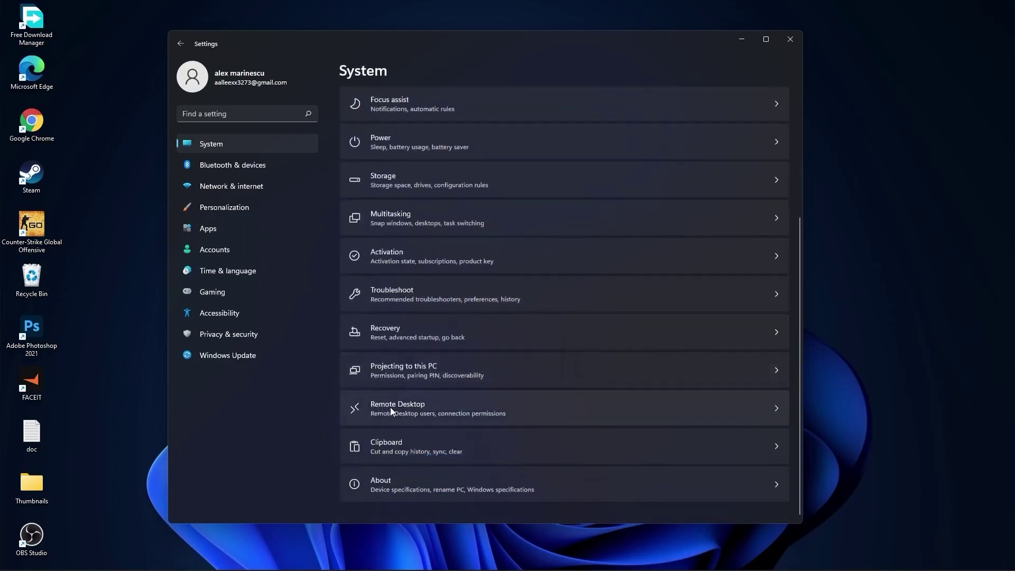
pyautogui.click(407, 411)
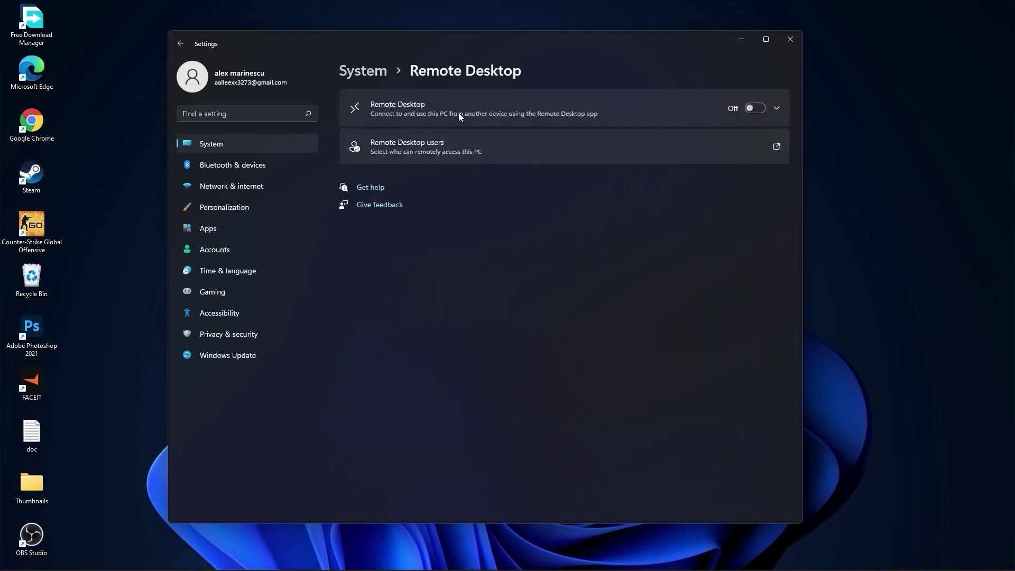
pyautogui.click(365, 71)
pyautogui.scroll(-5, 553, 364)
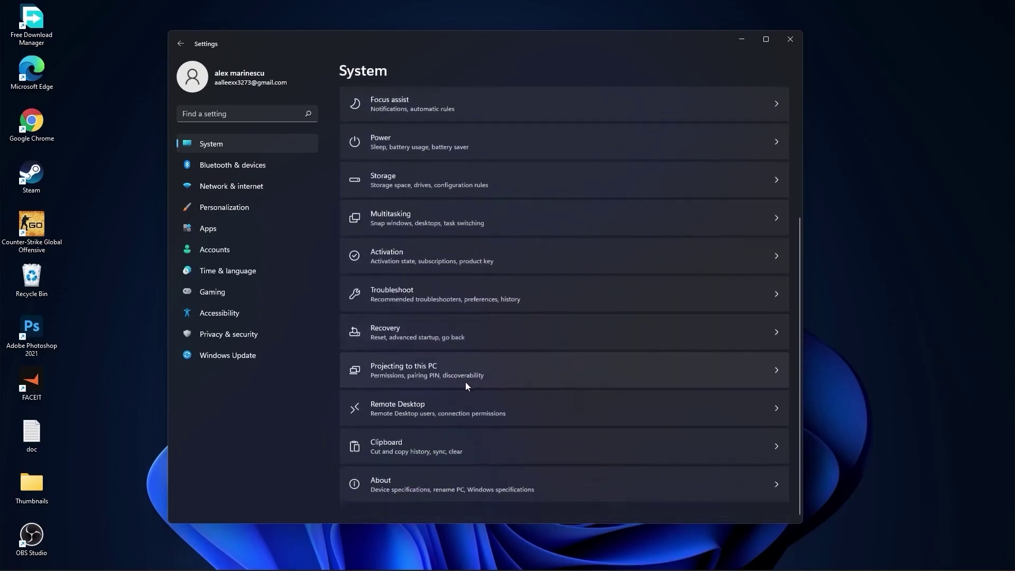
pyautogui.click(382, 444)
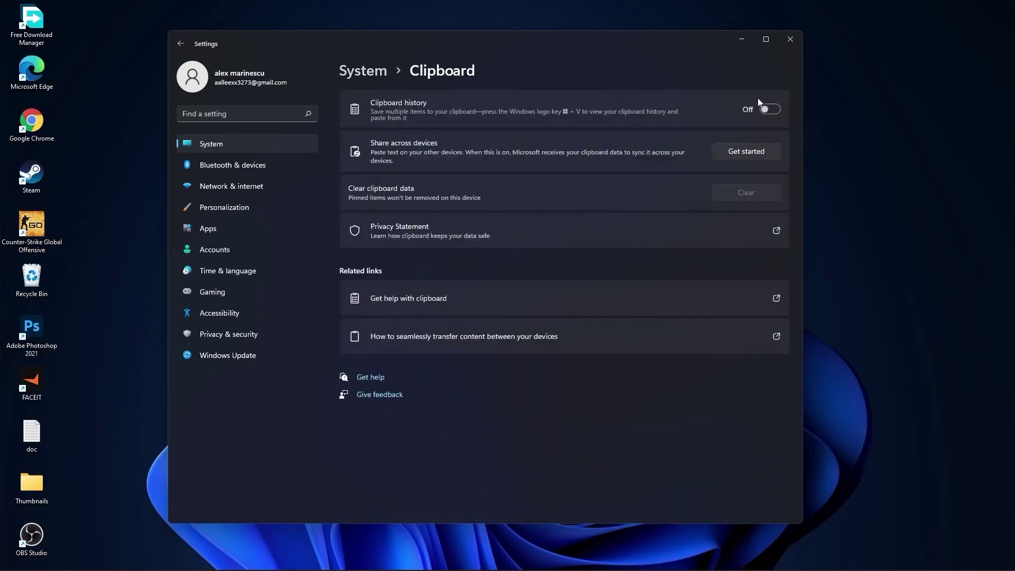
pyautogui.click(370, 74)
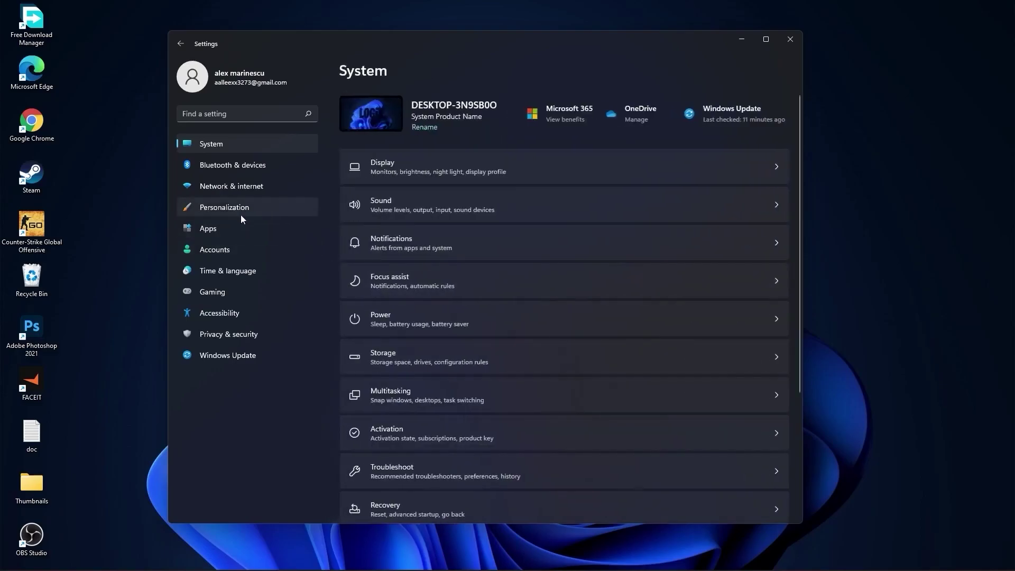
# Check the desktop background type in Personalization, keeping it set to Picture.
pyautogui.click(199, 209)
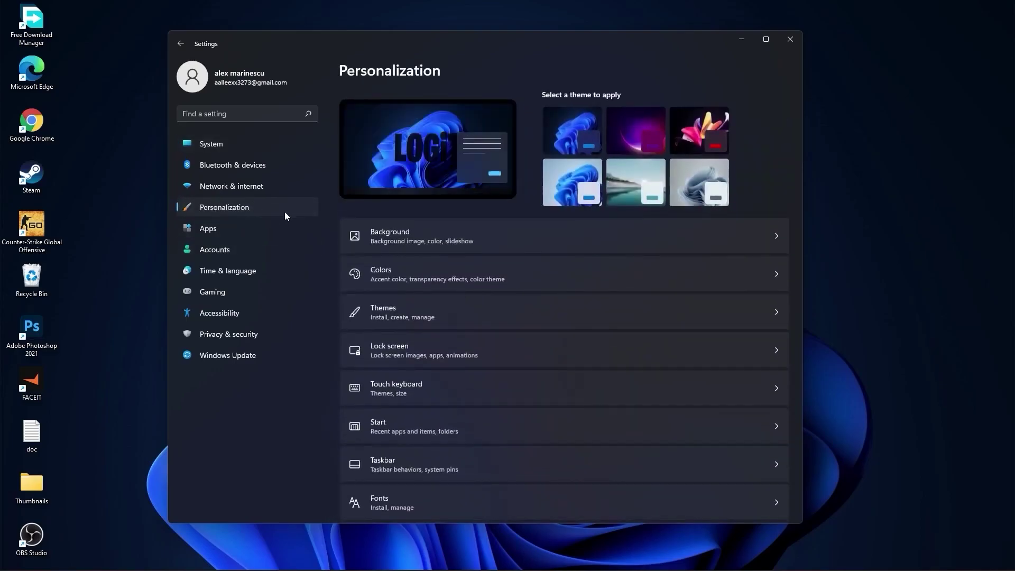
pyautogui.click(396, 230)
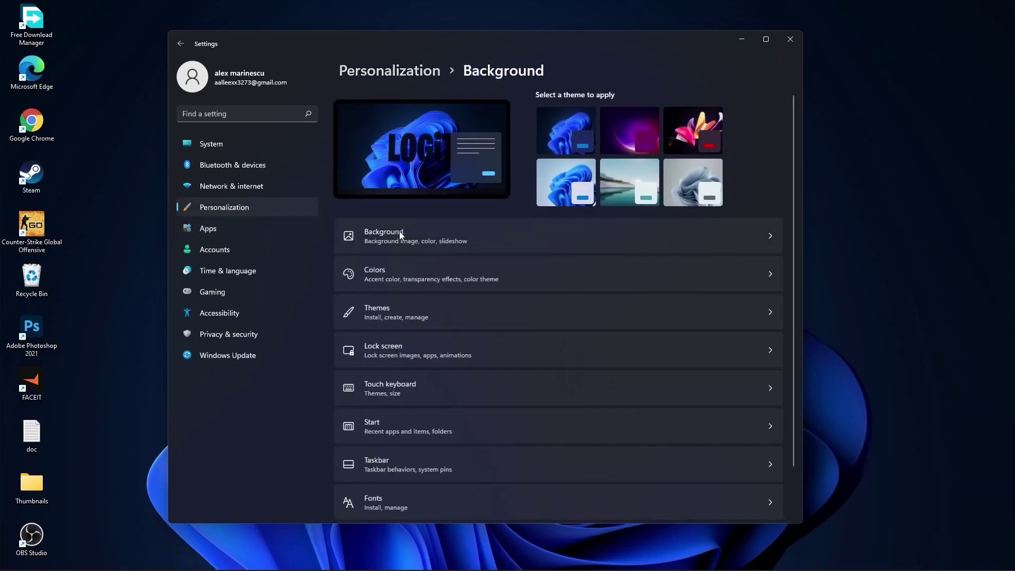
pyautogui.click(731, 217)
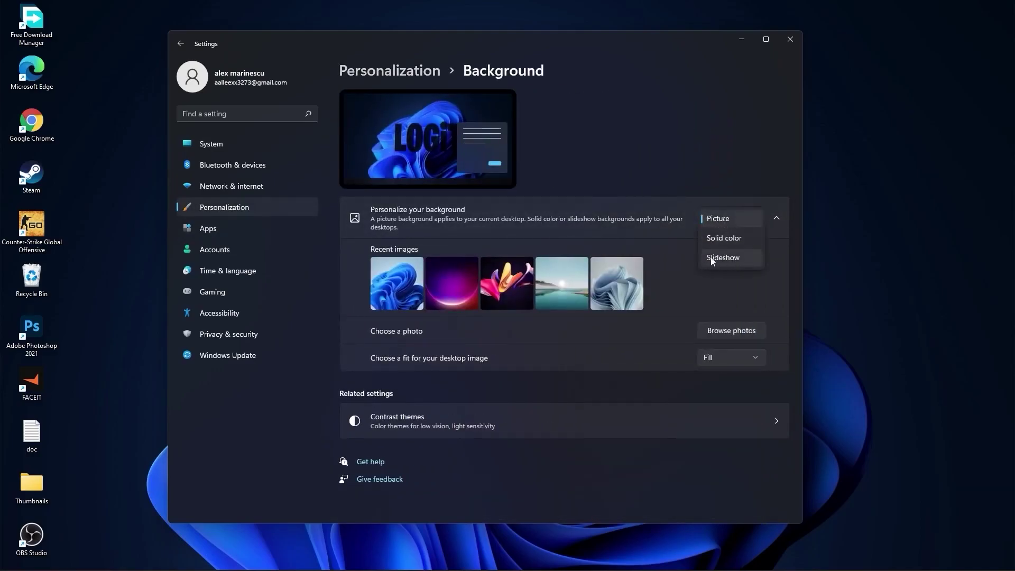
pyautogui.click(725, 258)
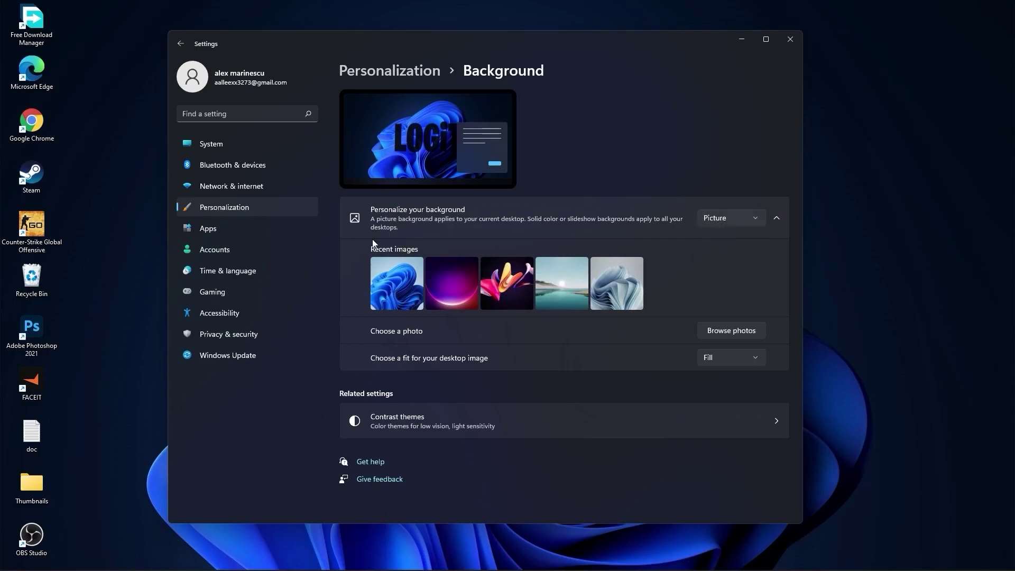
# Browse the 73 installed apps and Adobe Photoshop 2021's options without removing anything.
pyautogui.click(221, 232)
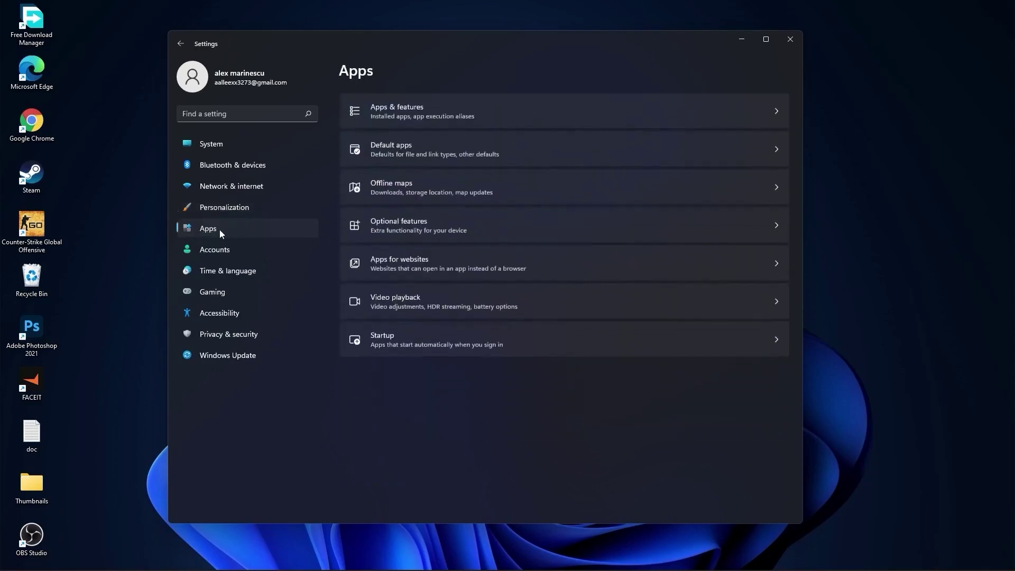
pyautogui.click(421, 110)
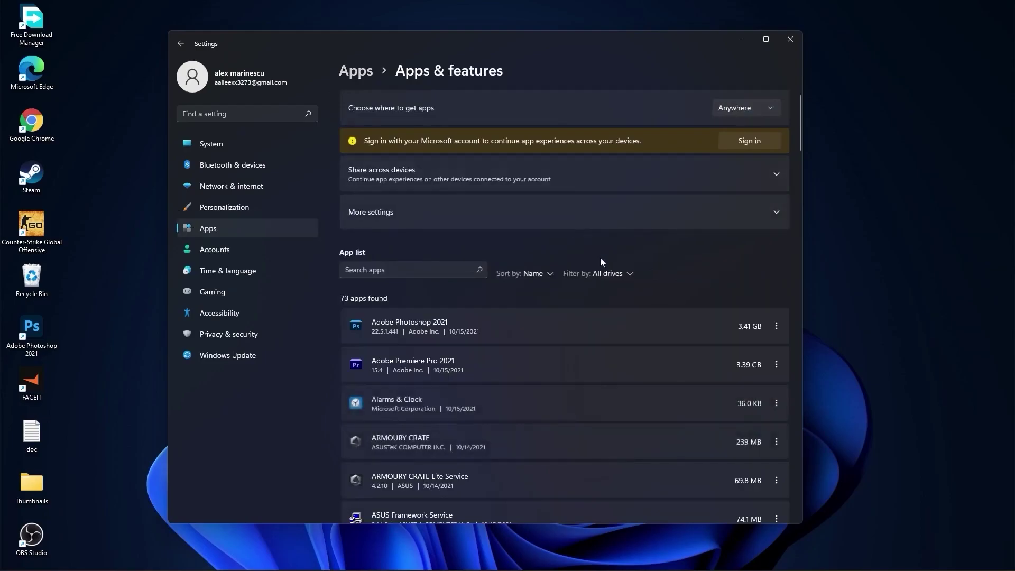
pyautogui.scroll(-5, 588, 349)
pyautogui.scroll(5, 587, 371)
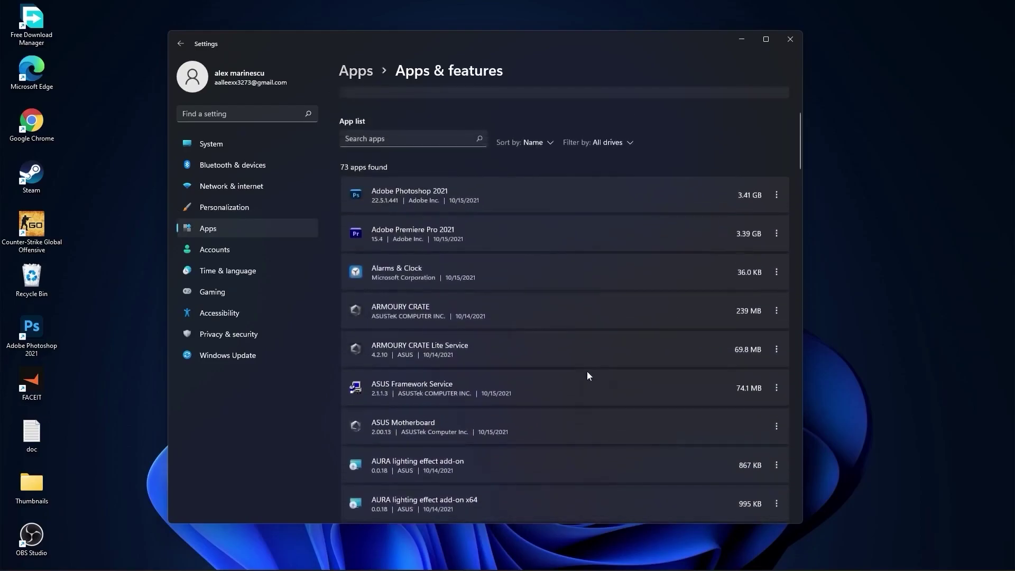
pyautogui.click(775, 325)
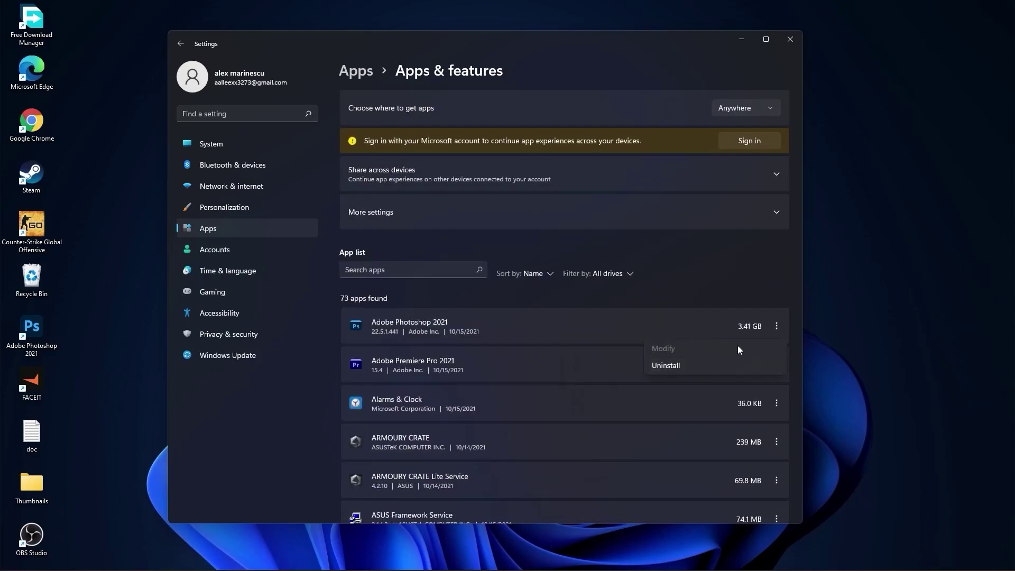
pyautogui.click(194, 291)
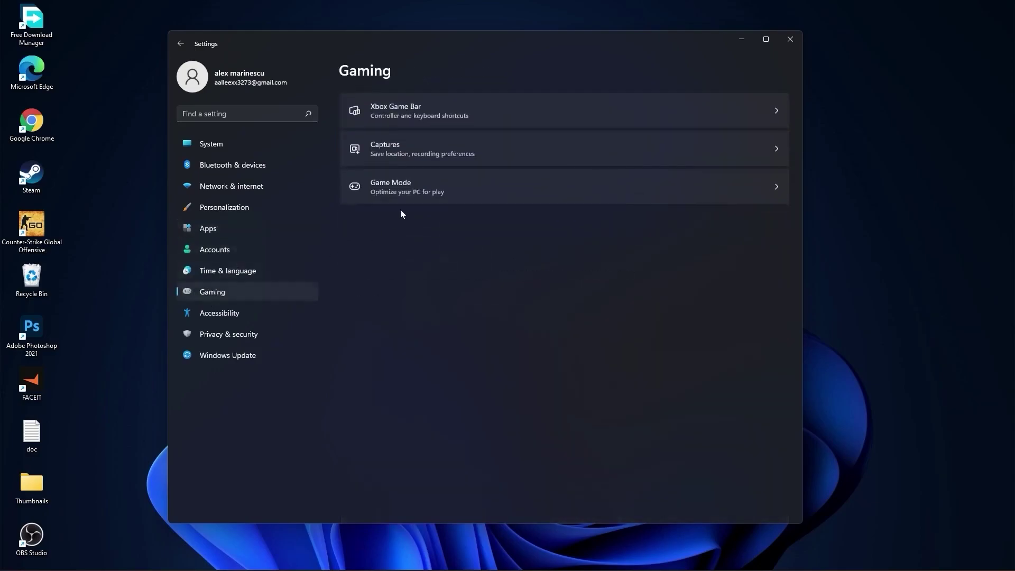
# Stop the controller button from opening Xbox Game Bar.
pyautogui.click(430, 108)
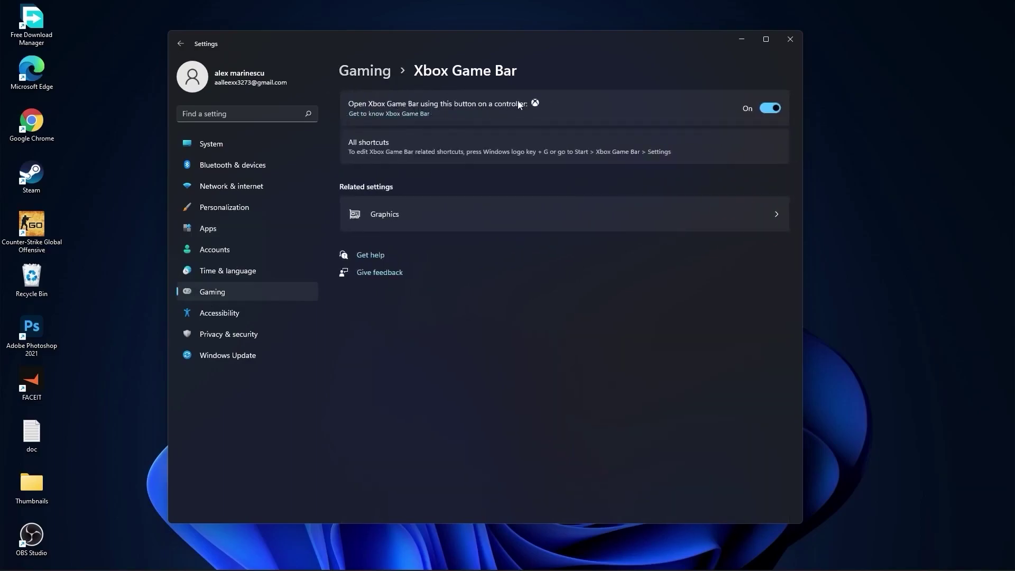
pyautogui.click(770, 107)
pyautogui.click(368, 71)
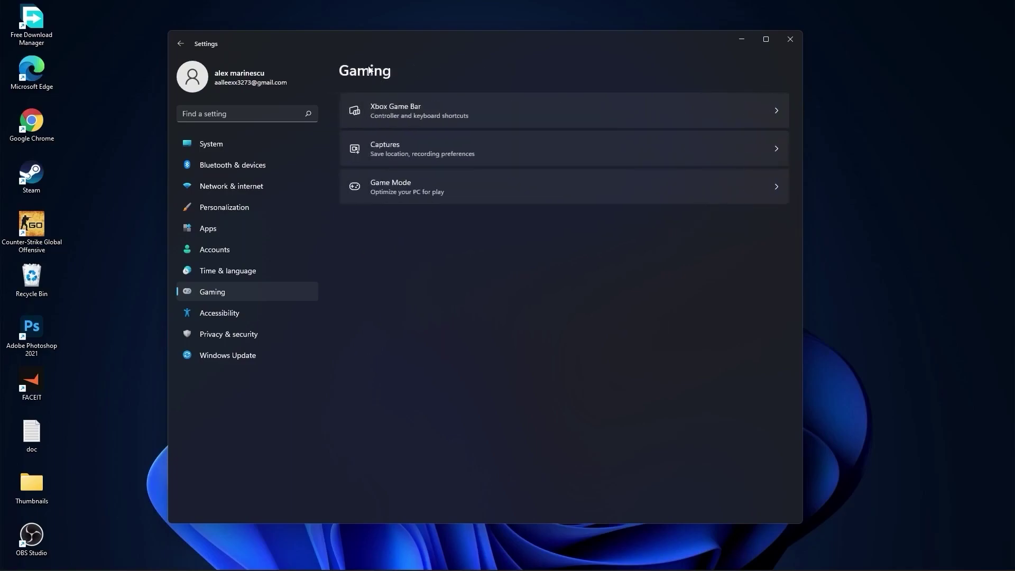
# Turn off Record what happened, audio and cursor capture, and confirm Game Mode is On.
pyautogui.click(397, 143)
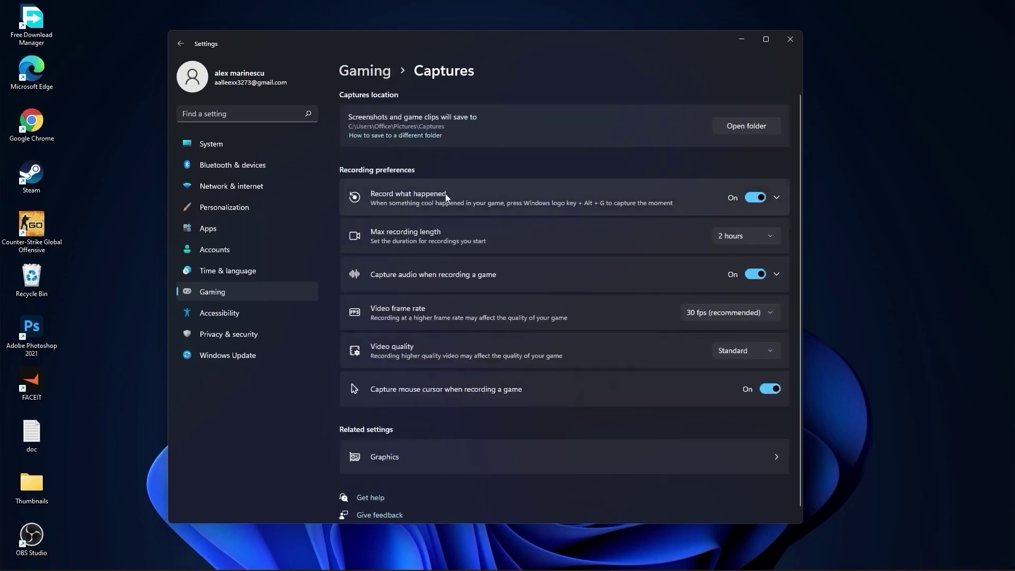
pyautogui.click(751, 197)
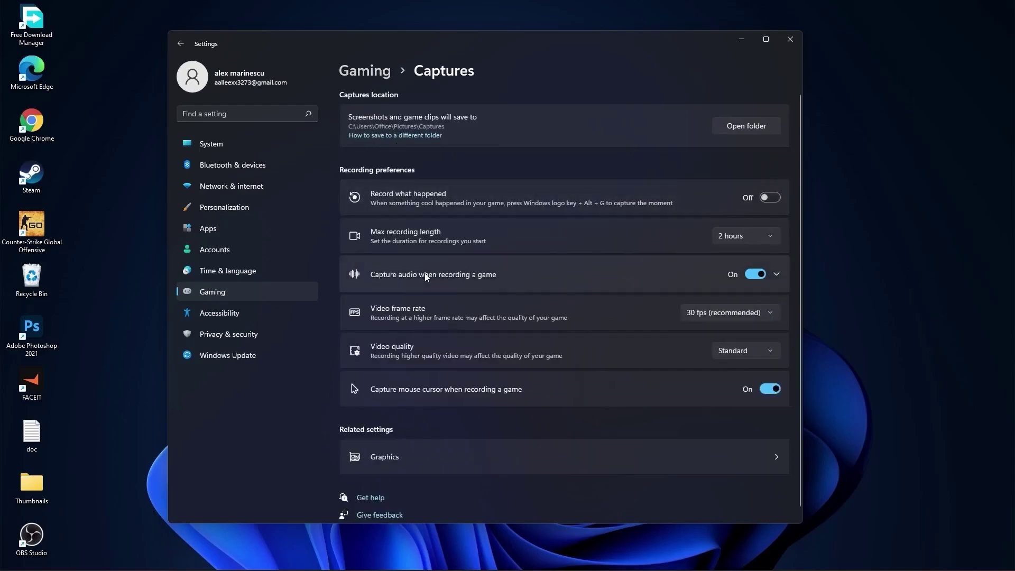
pyautogui.click(755, 274)
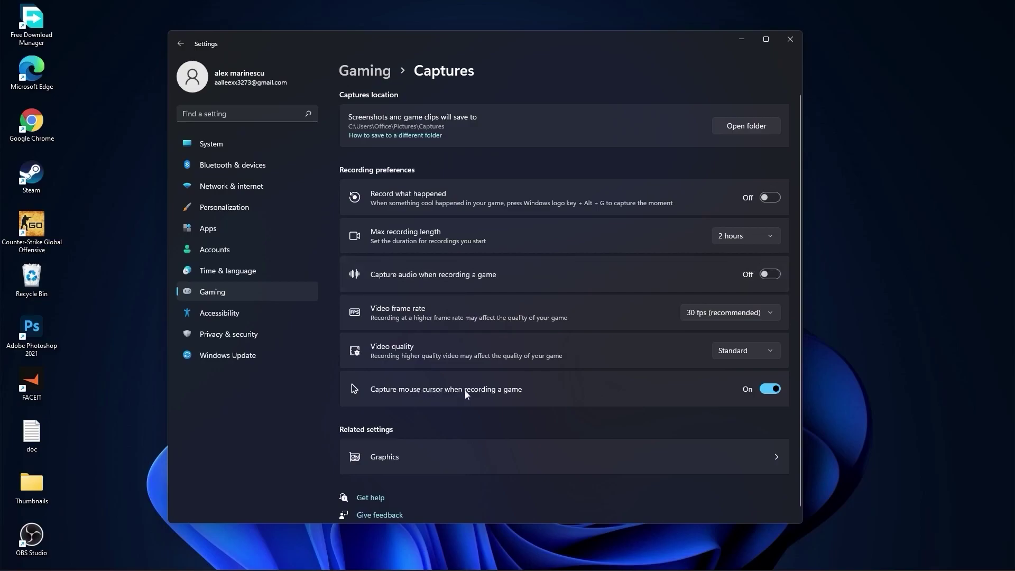
pyautogui.click(768, 394)
pyautogui.click(368, 71)
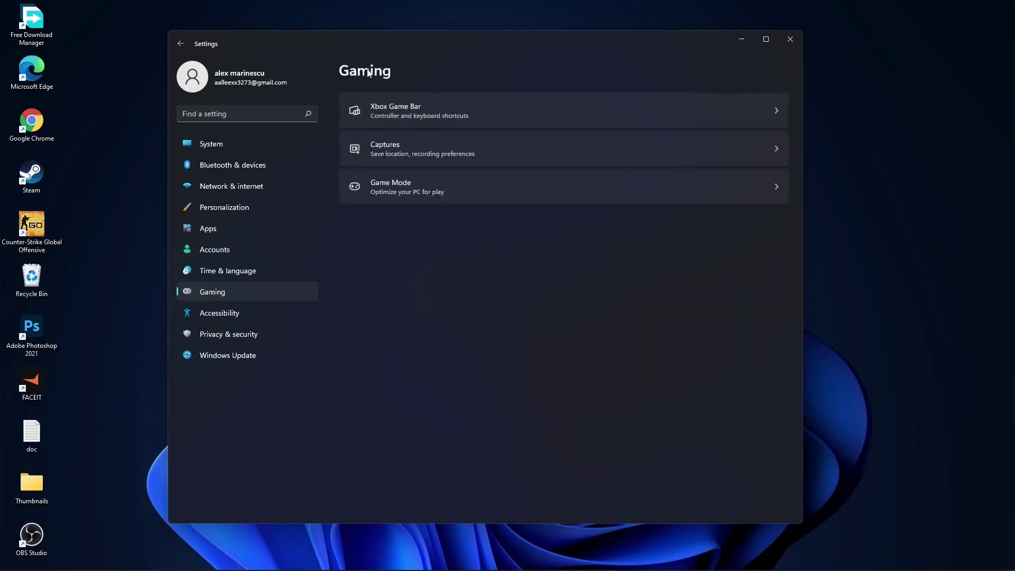
pyautogui.click(401, 186)
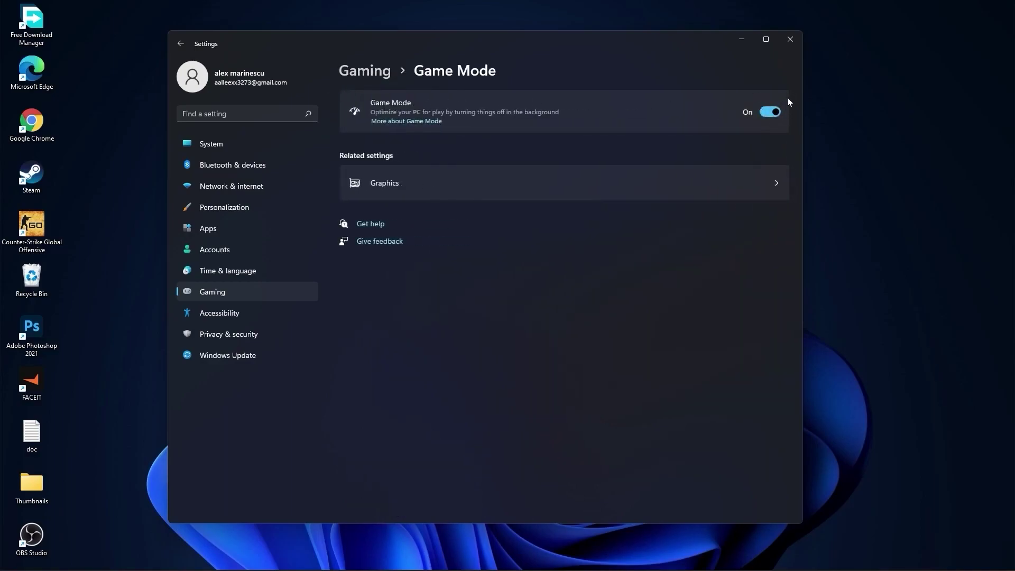
pyautogui.hotkey('alt', 'Left')
# Check the General, Speech, and Inking & typing privacy pages are switched off.
pyautogui.click(229, 335)
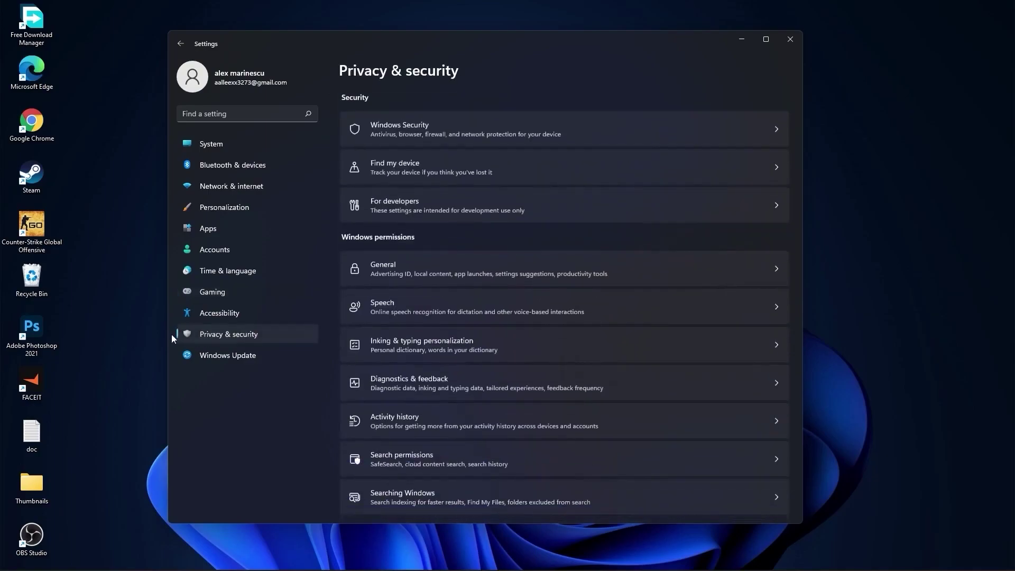
pyautogui.click(407, 268)
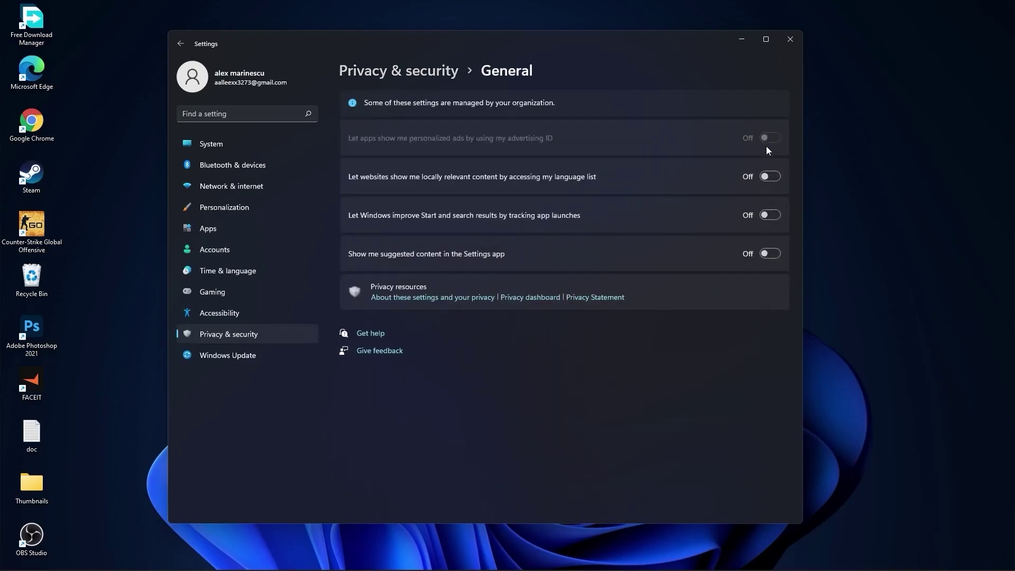
pyautogui.click(420, 77)
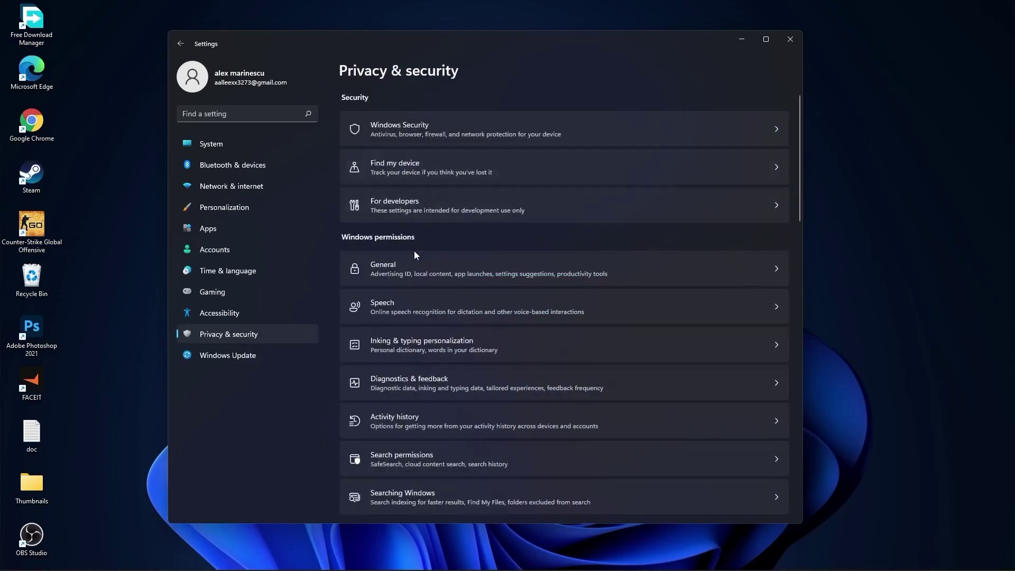
pyautogui.click(409, 307)
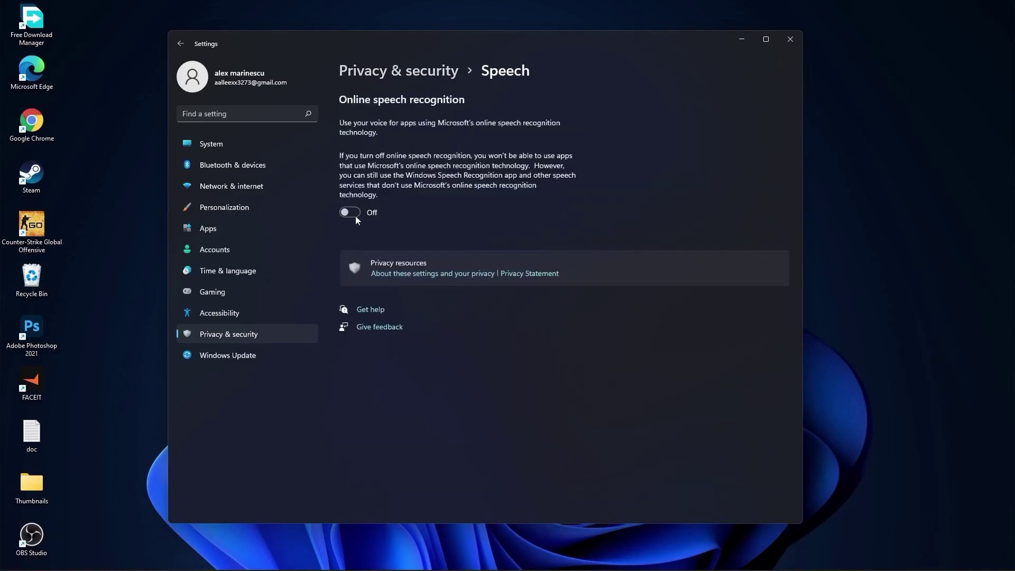
pyautogui.click(409, 71)
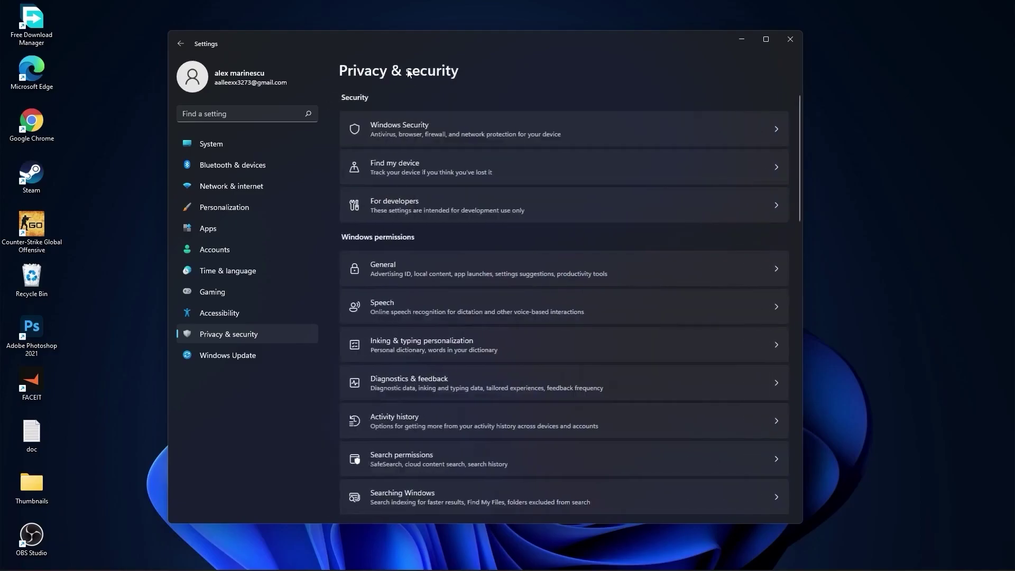
pyautogui.click(461, 345)
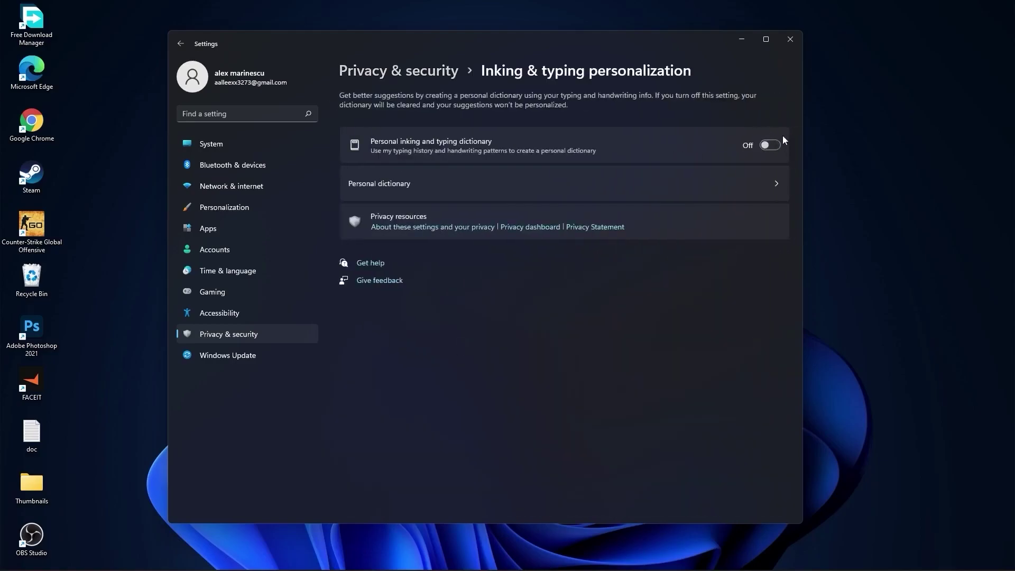
pyautogui.click(447, 74)
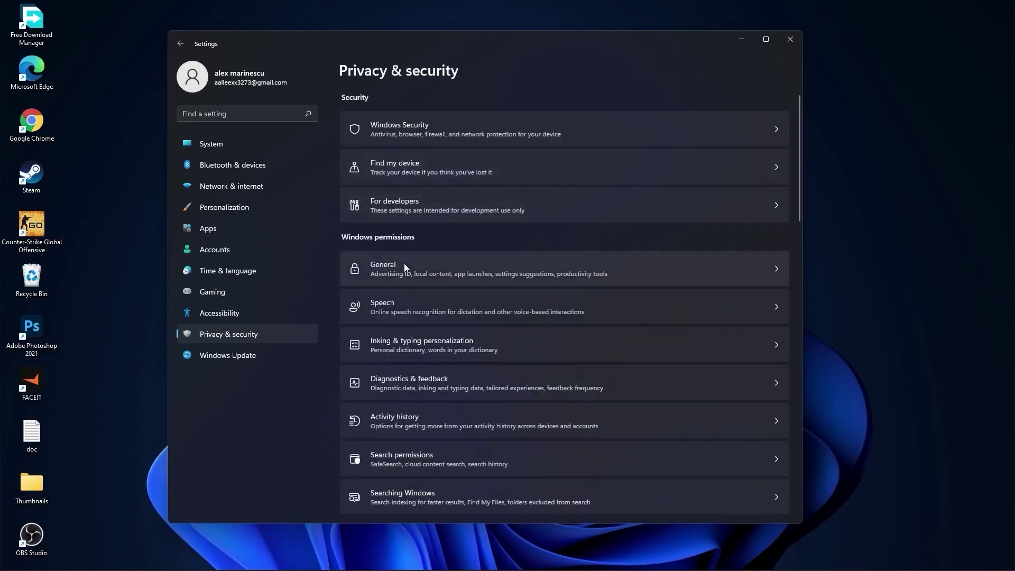
# Check Diagnostics & feedback, Activity history storage, and Searching Windows indexing settings are off.
pyautogui.click(430, 385)
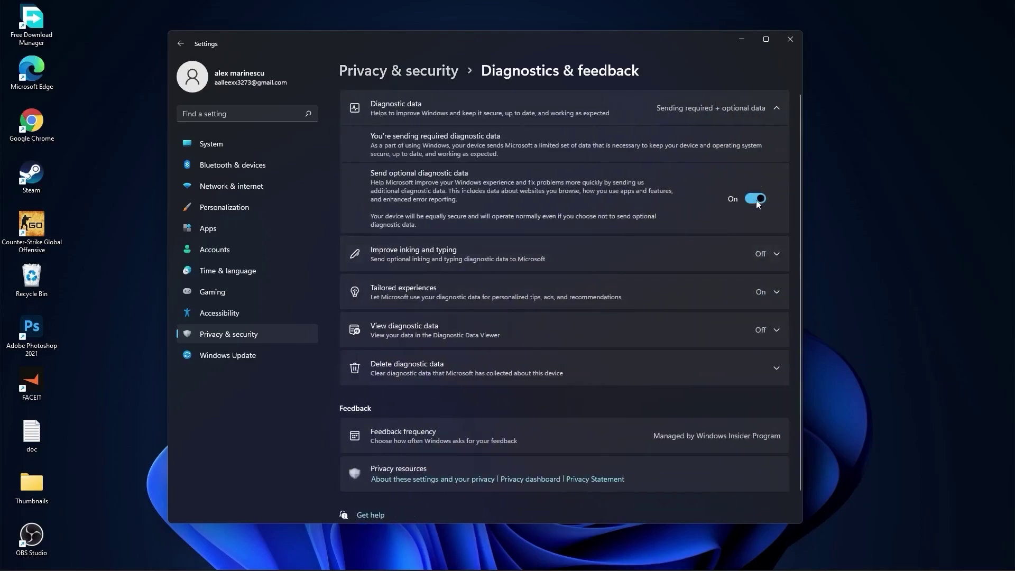
pyautogui.click(417, 72)
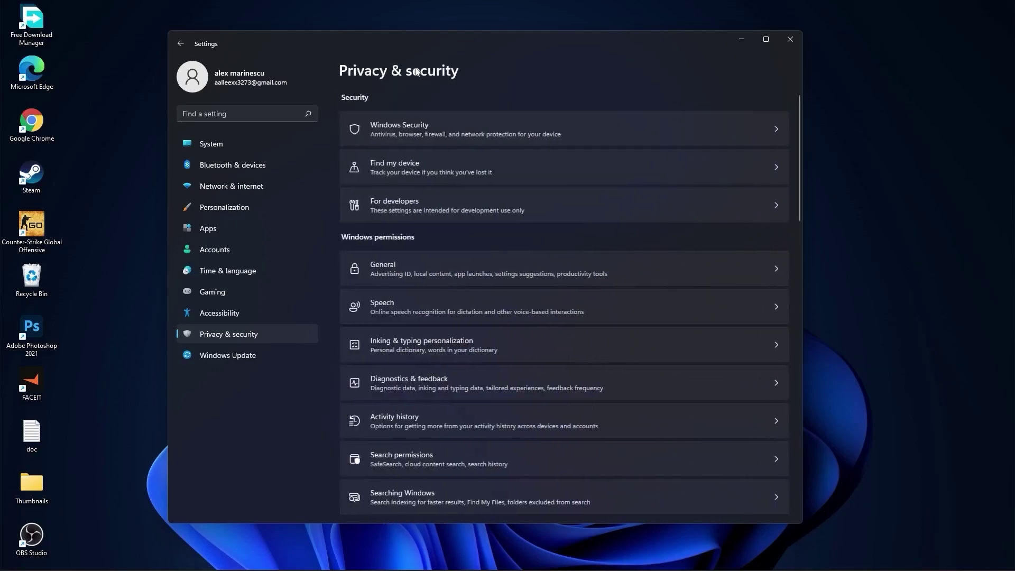
pyautogui.click(383, 426)
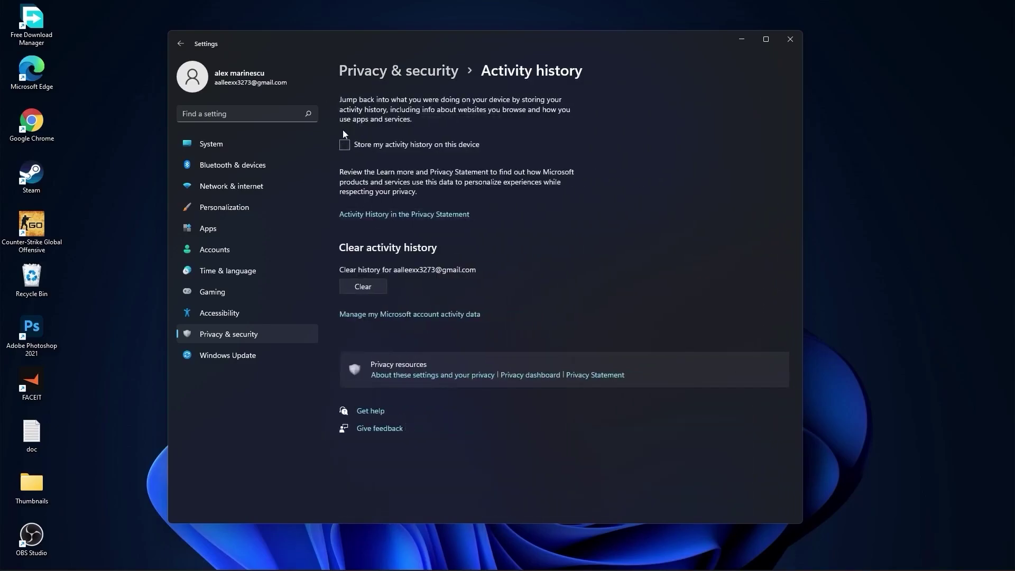
pyautogui.click(387, 74)
pyautogui.scroll(-5, 502, 286)
pyautogui.click(423, 230)
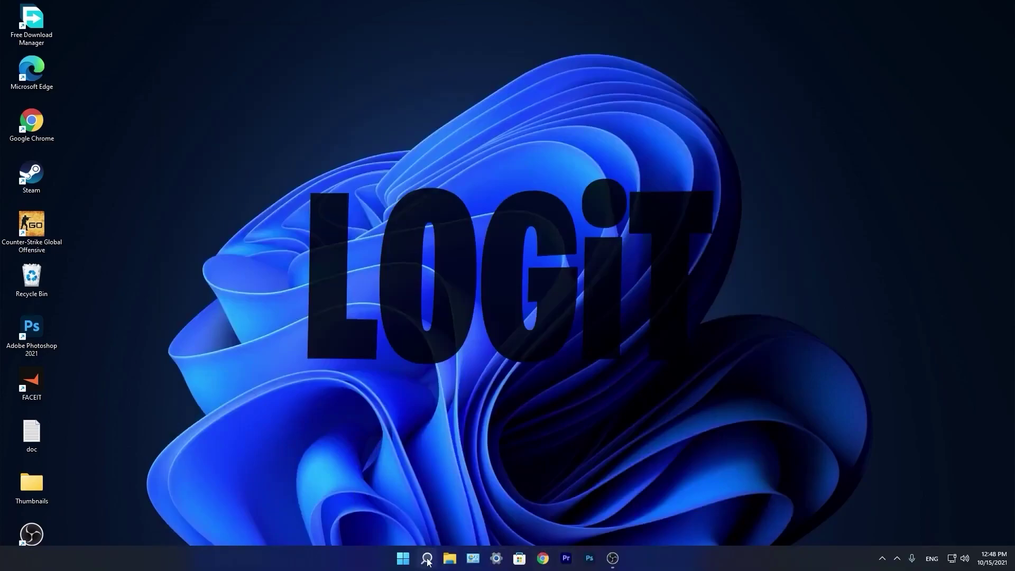
# Disable CCXProcess and Cortana in Task Manager's Startup apps, then close Task Manager.
pyautogui.click(427, 559)
pyautogui.write('task')
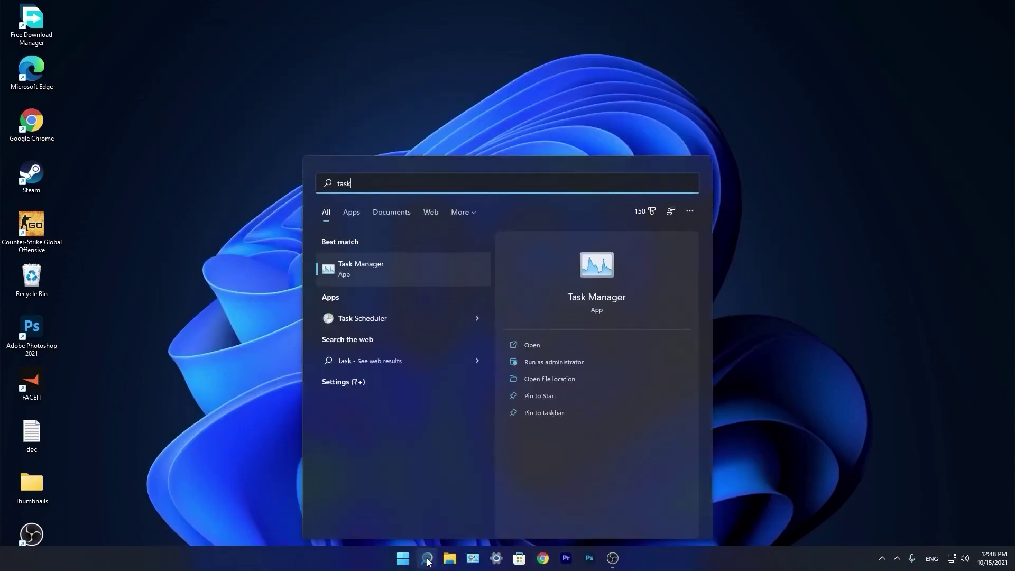
pyautogui.click(372, 267)
pyautogui.click(449, 140)
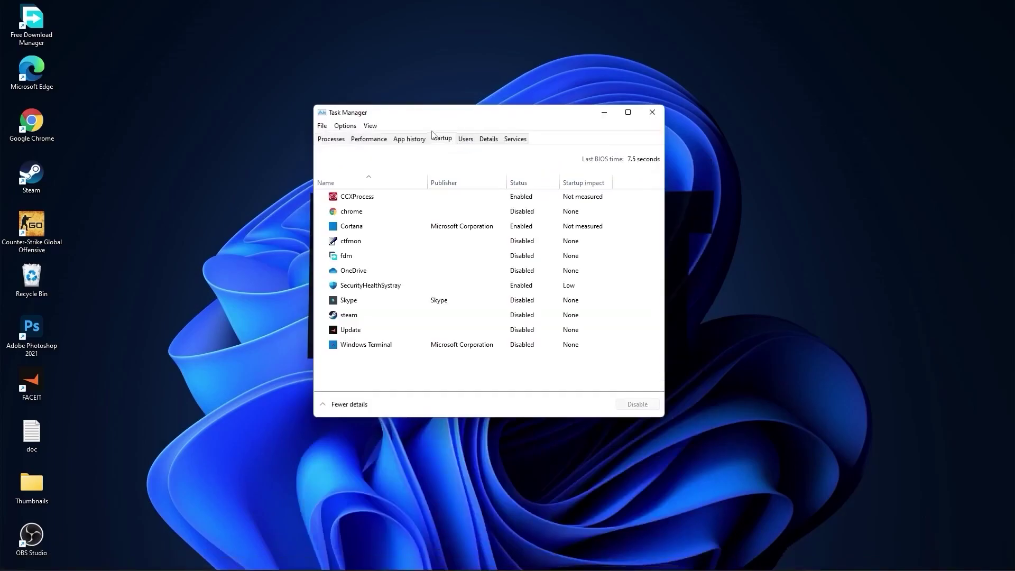
pyautogui.click(516, 198)
pyautogui.rightClick(517, 197)
pyautogui.press('Escape')
pyautogui.hotkey('alt', 'd')
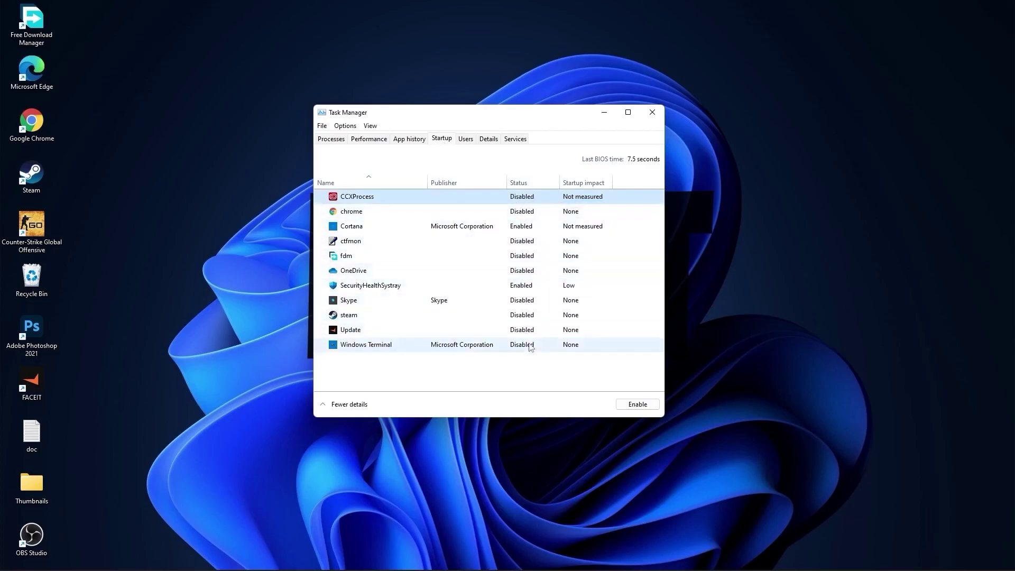
pyautogui.click(652, 107)
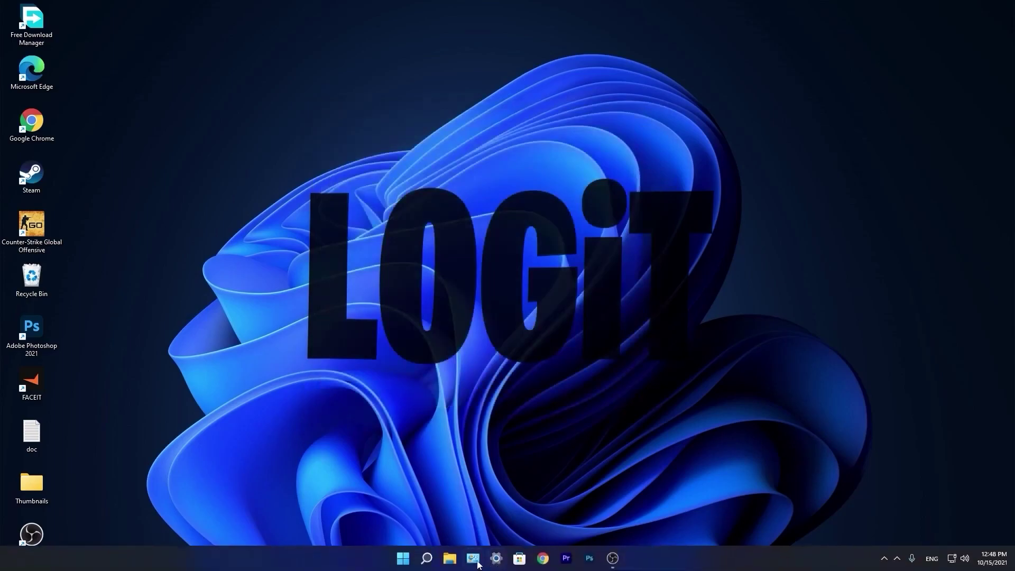
# Optimize drive C:, then analyze and defragment HDD (D:) in Optimize Drives.
pyautogui.click(428, 563)
pyautogui.write('optimi')
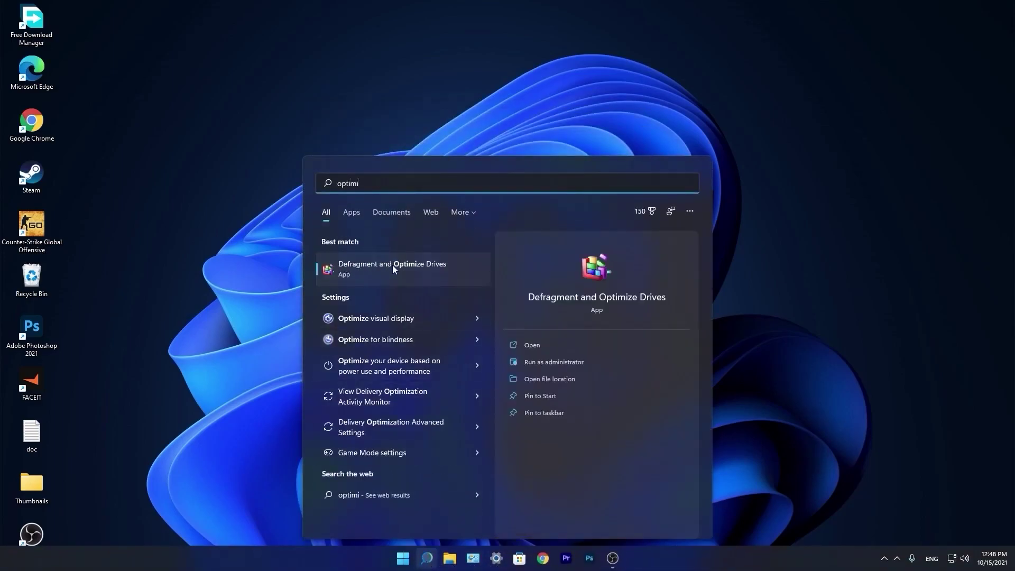
pyautogui.click(406, 266)
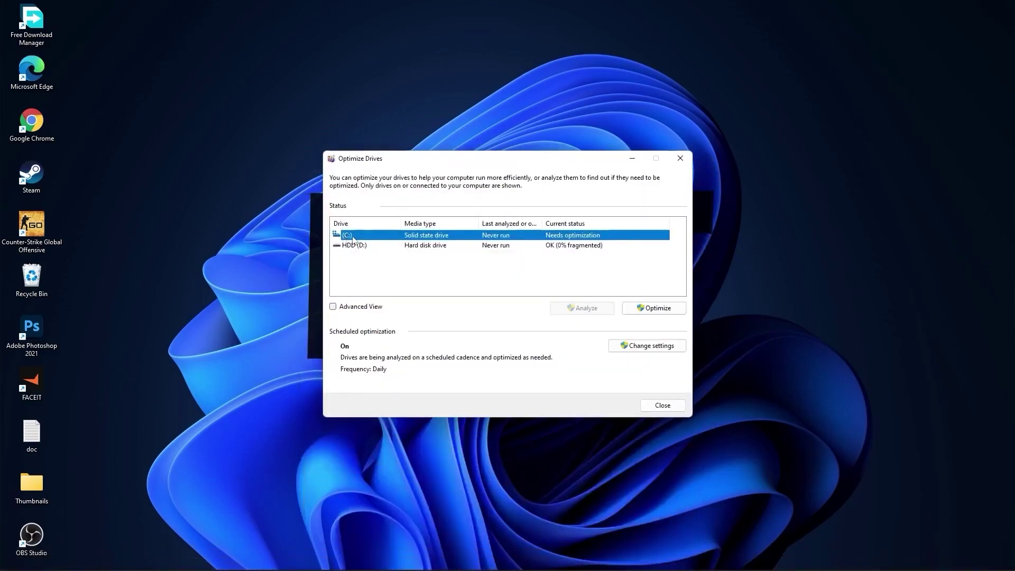
pyautogui.click(651, 311)
pyautogui.click(377, 246)
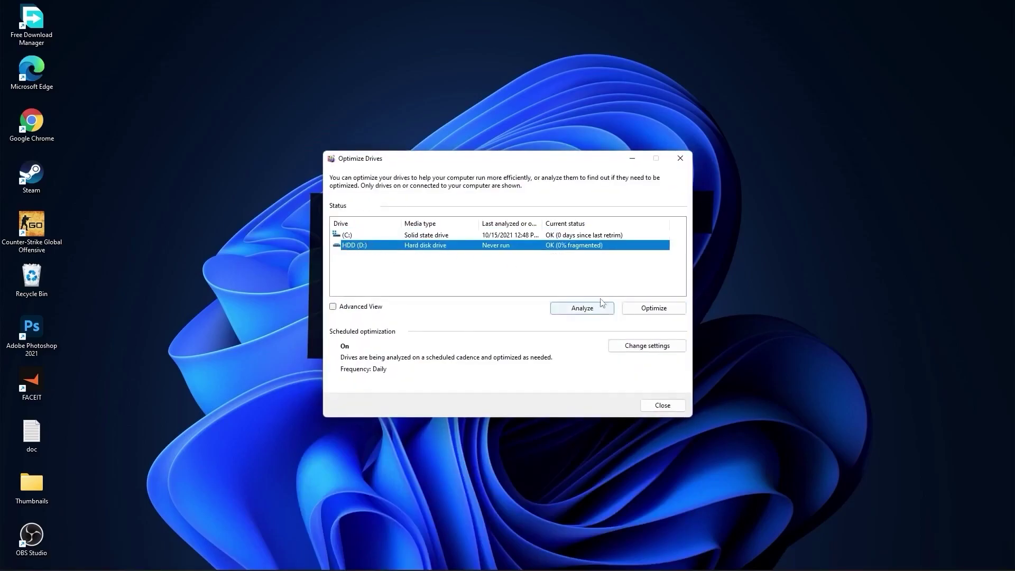
pyautogui.click(582, 312)
pyautogui.click(656, 311)
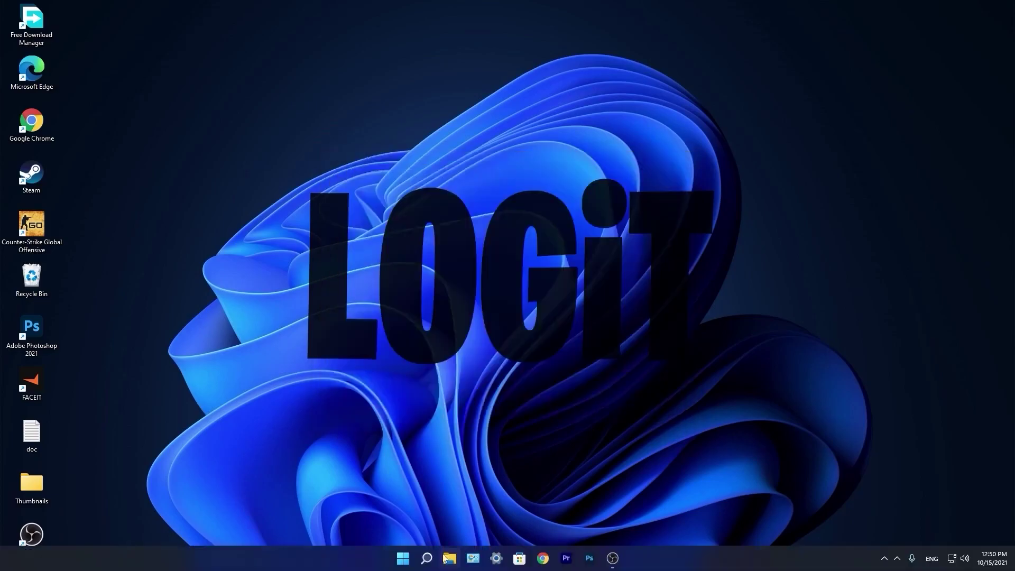
# Delete all eight files in the Windows Temp folder using Run 'temp'.
pyautogui.click(426, 558)
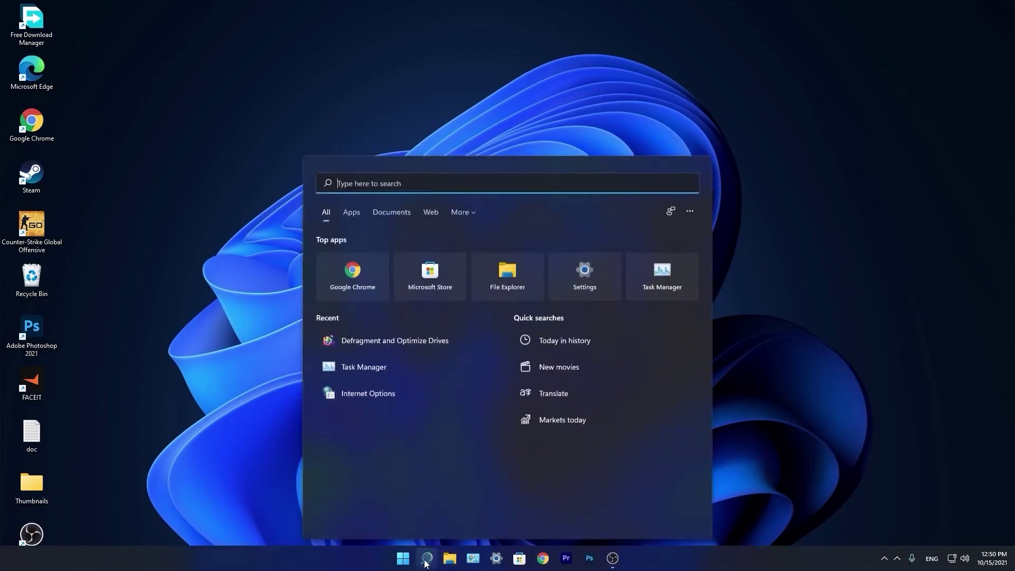
pyautogui.write('run')
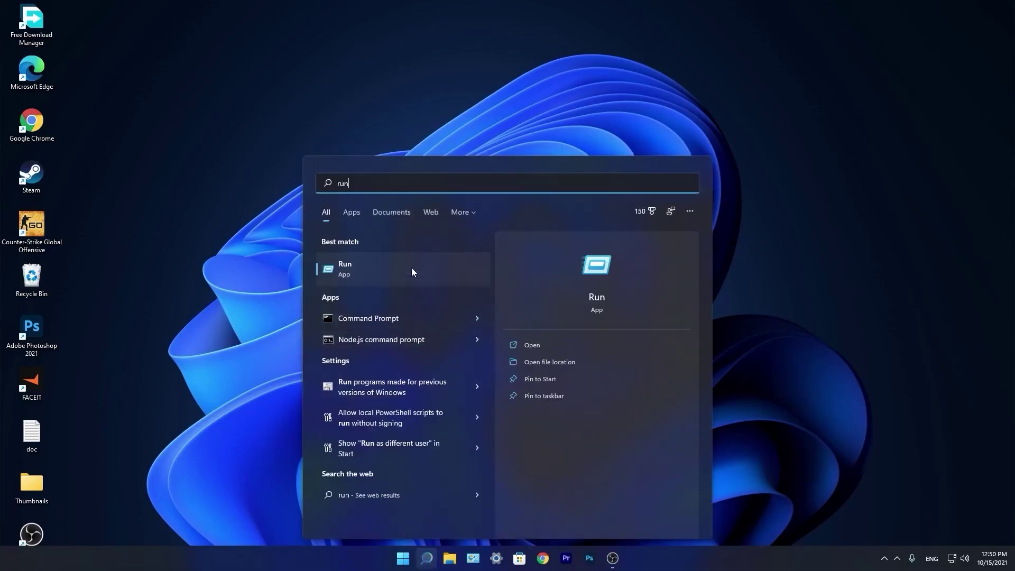
pyautogui.click(365, 267)
pyautogui.write('temp')
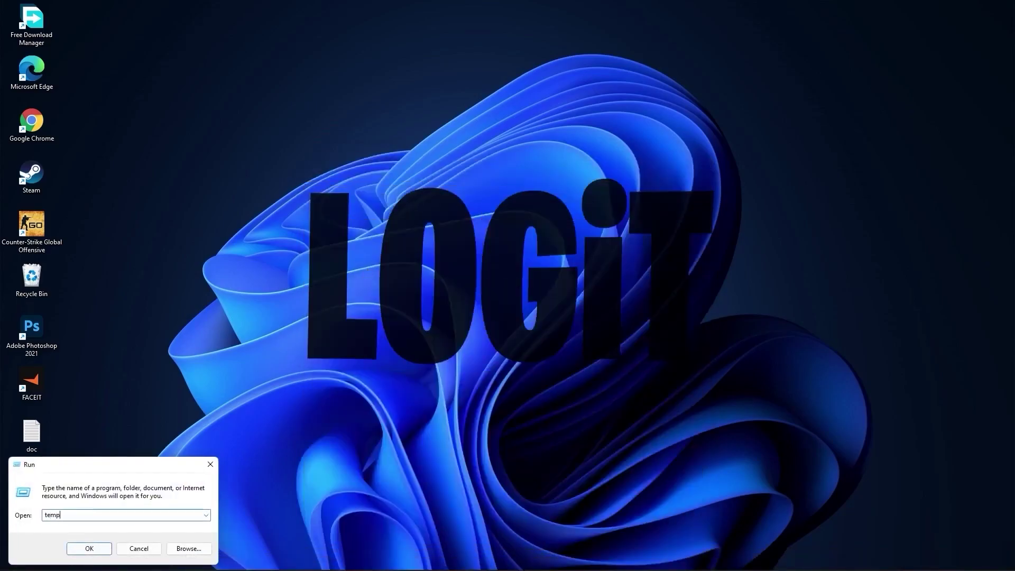
pyautogui.click(96, 549)
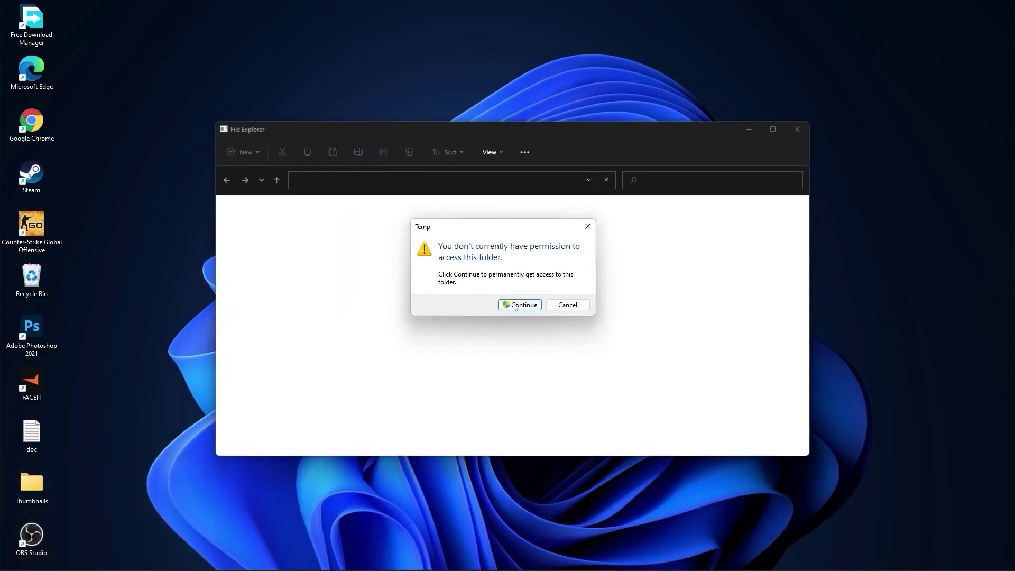
pyautogui.click(523, 303)
pyautogui.moveTo(609, 386); pyautogui.dragTo(382, 220)
pyautogui.rightClick(382, 220)
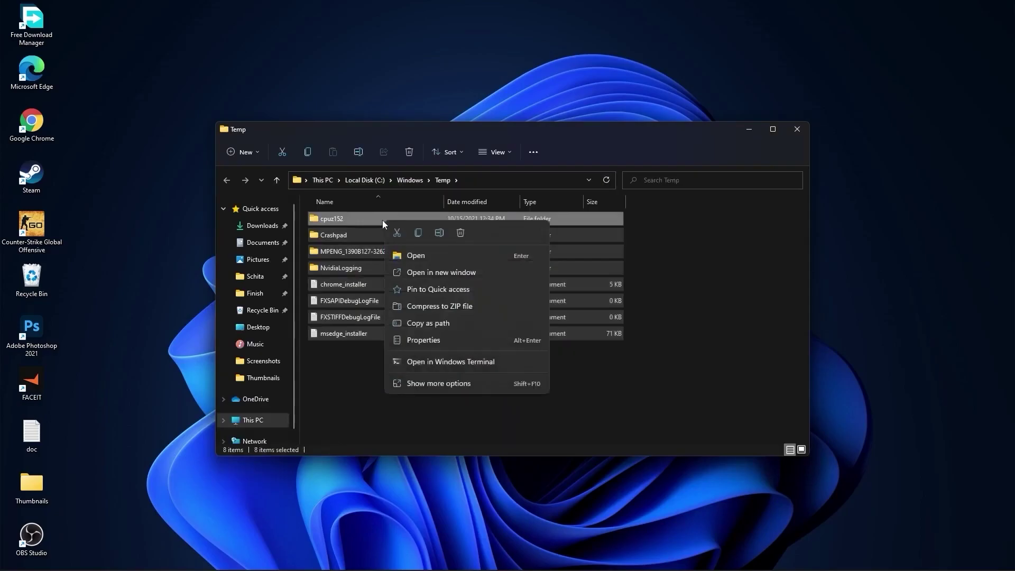
pyautogui.click(459, 233)
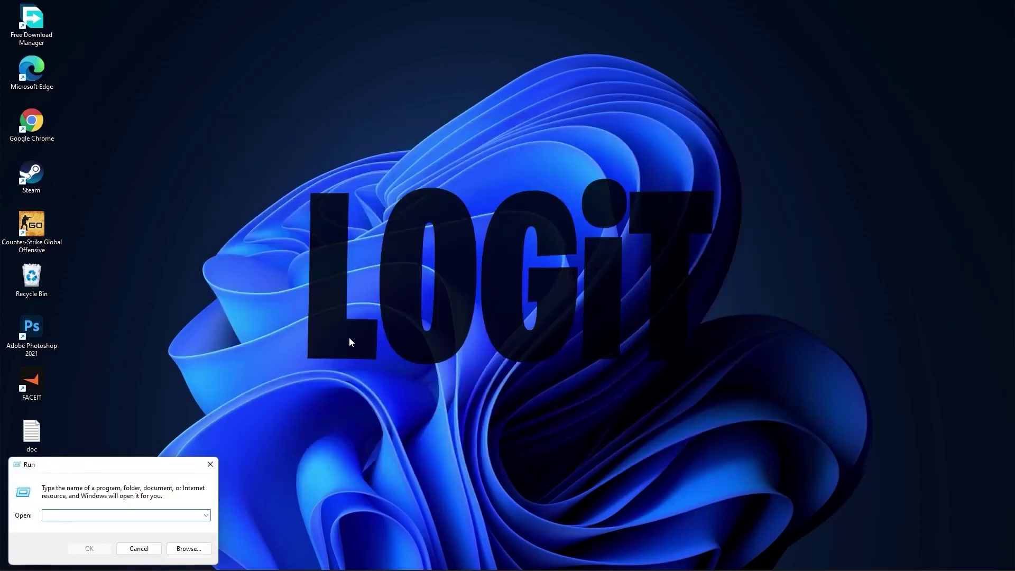
# Delete every file in the user's %temp% folder.
pyautogui.write('%temp%')
pyautogui.click(93, 548)
pyautogui.moveTo(567, 390); pyautogui.dragTo(400, 222)
pyautogui.rightClick(400, 222)
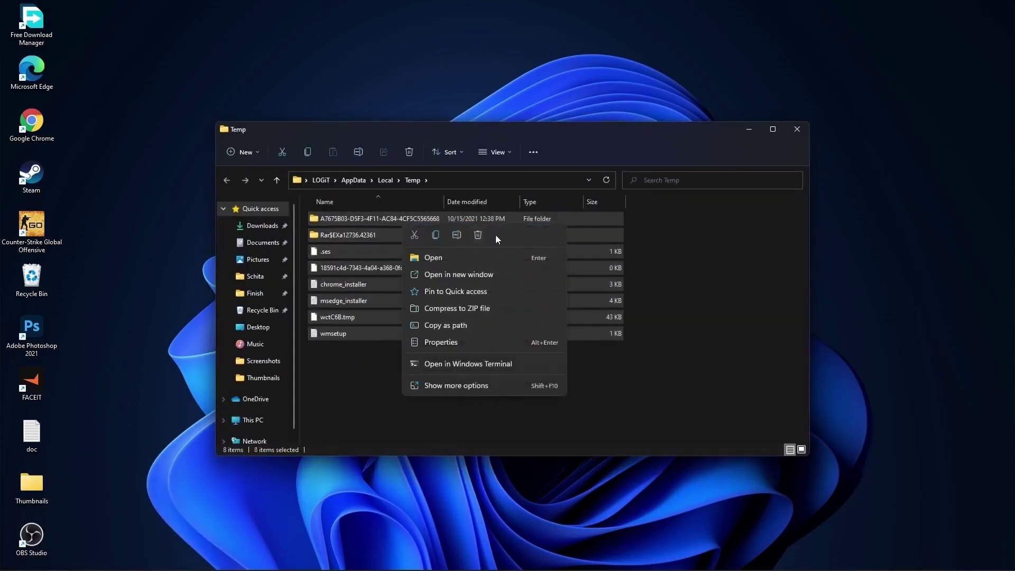
pyautogui.click(477, 234)
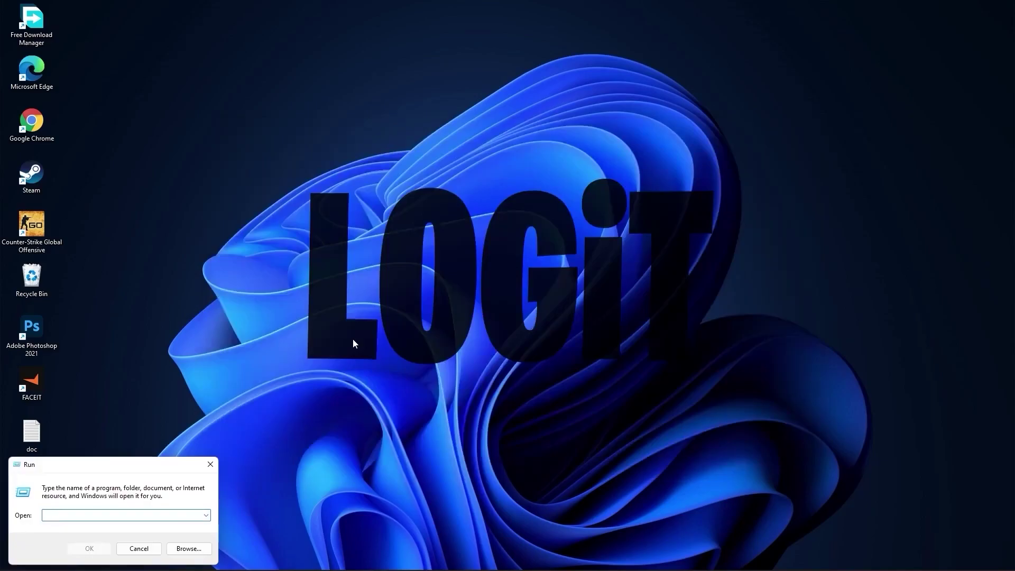
# Delete all 139 files in the C:\Windows\Prefetch folder.
pyautogui.write('prefetch')
pyautogui.click(91, 550)
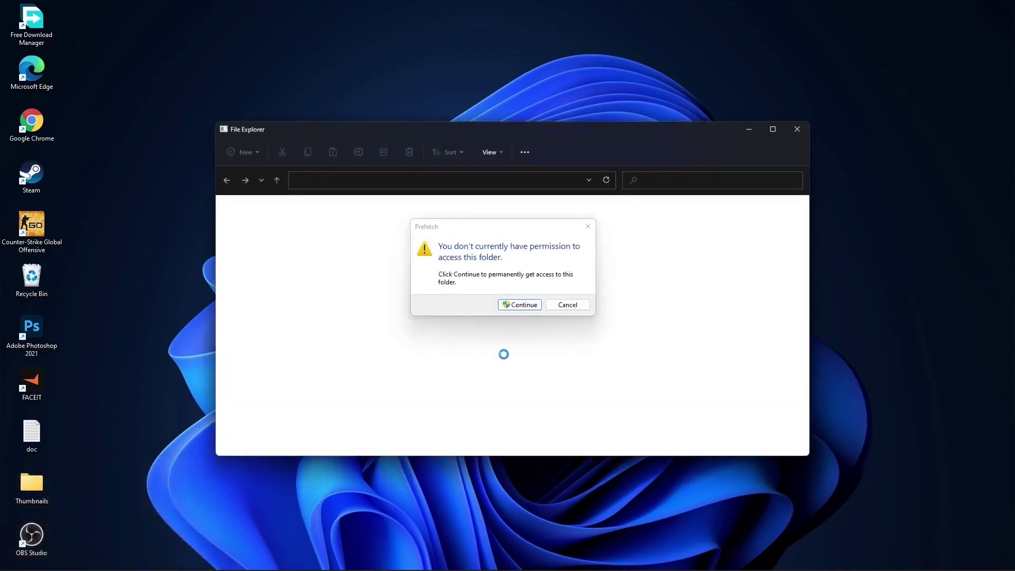
pyautogui.click(523, 305)
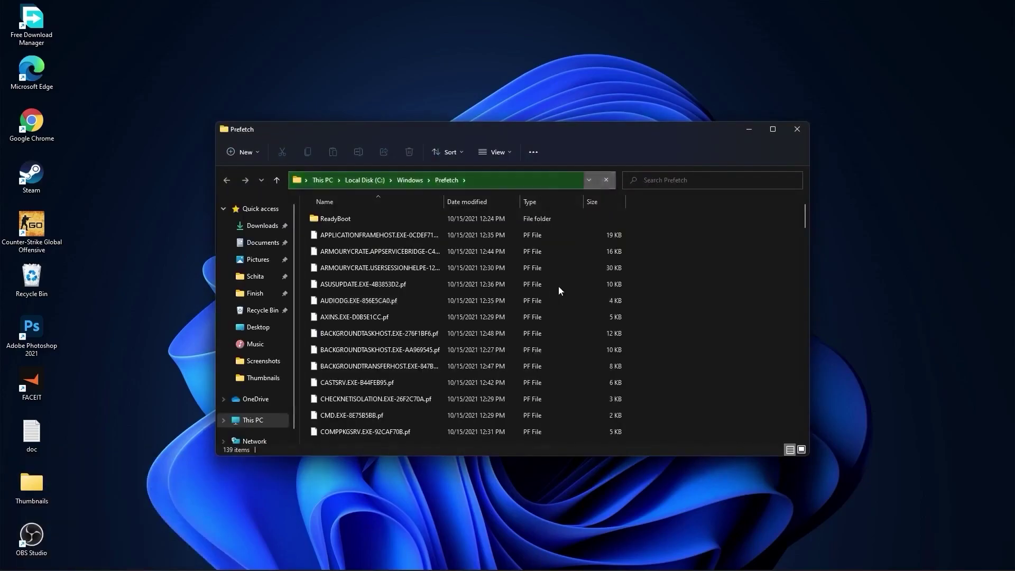
pyautogui.moveTo(626, 233); pyautogui.dragTo(512, 430)
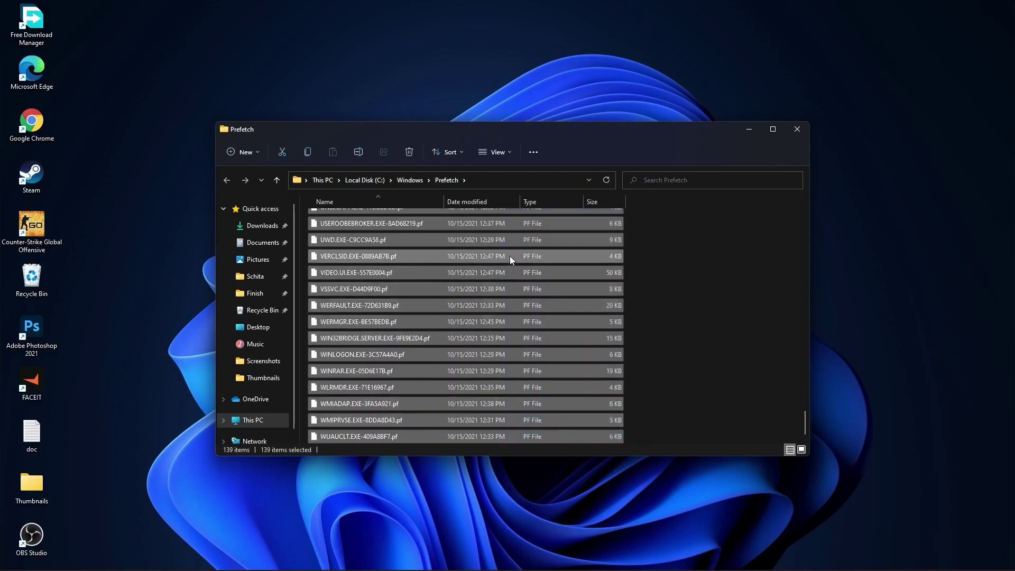
pyautogui.rightClick(510, 256)
pyautogui.click(587, 268)
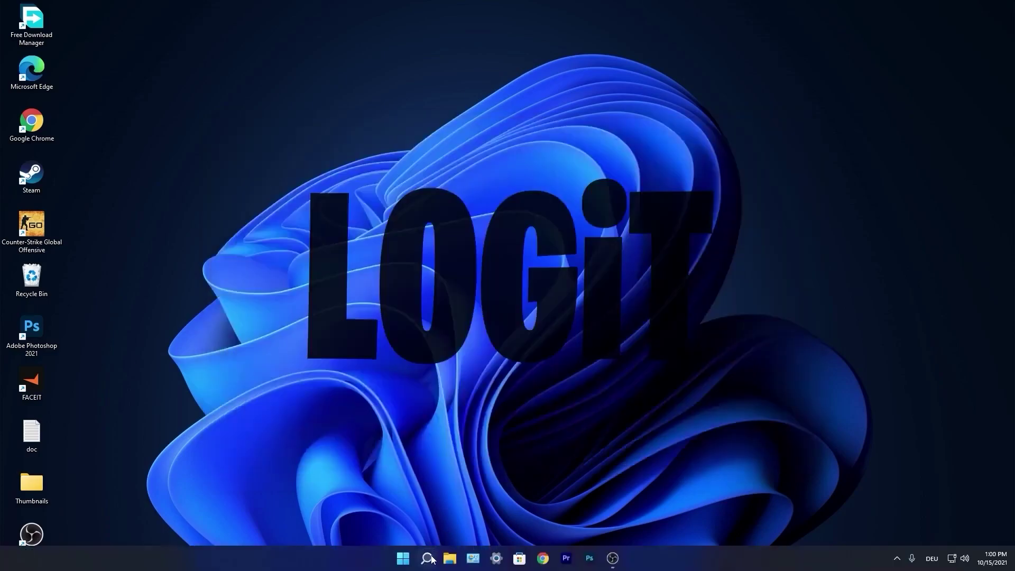
pyautogui.click(427, 559)
# Search 'performance' to open Performance Options and centre the window.
pyautogui.write('p')
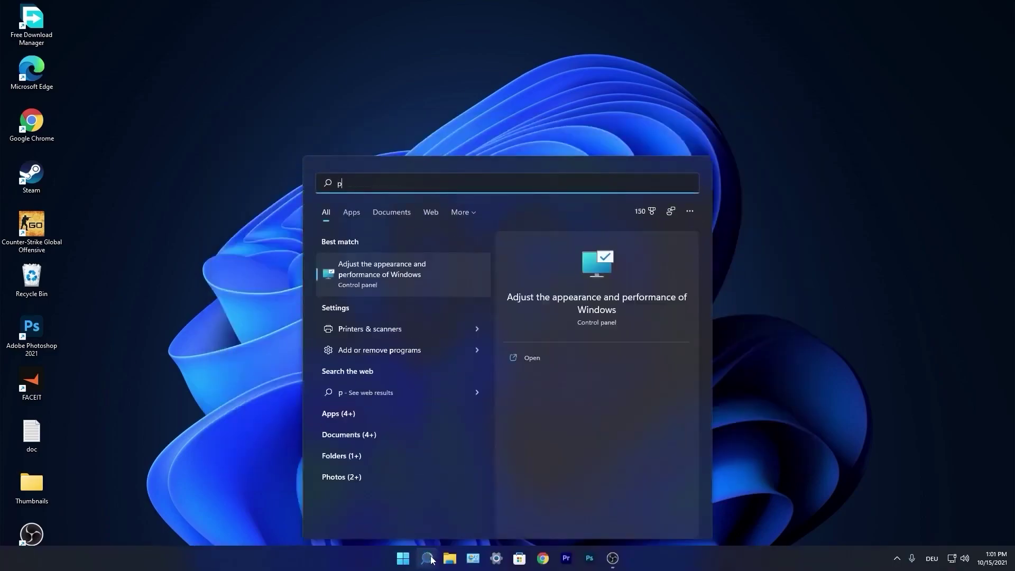
pyautogui.write('erformance')
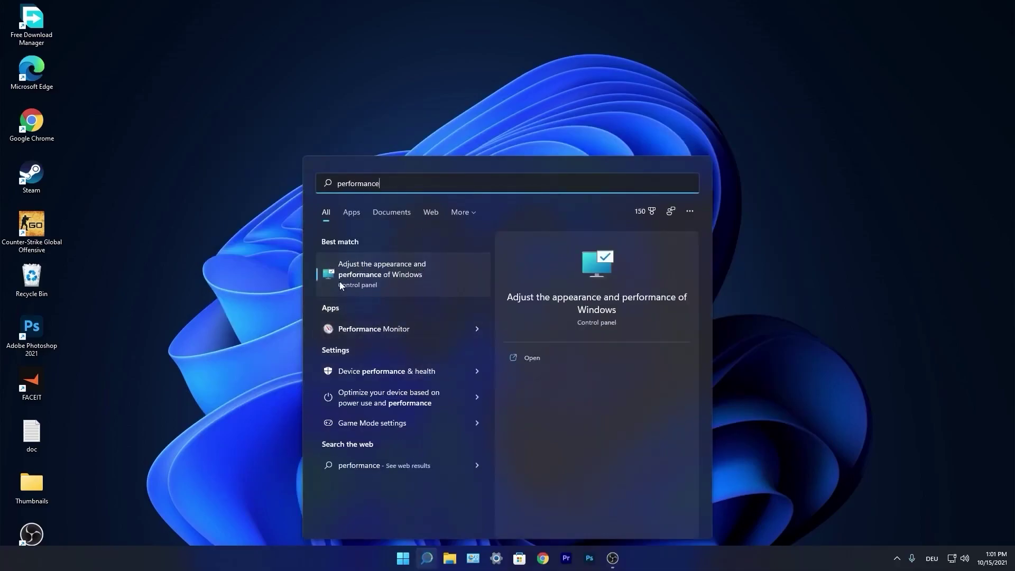
pyautogui.click(386, 272)
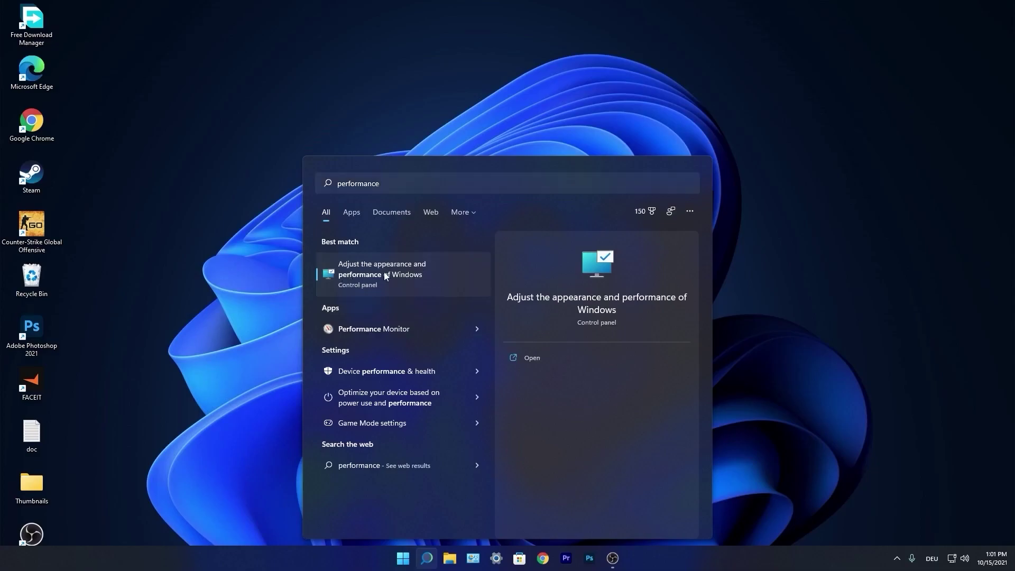
pyautogui.moveTo(159, 64); pyautogui.dragTo(495, 132)
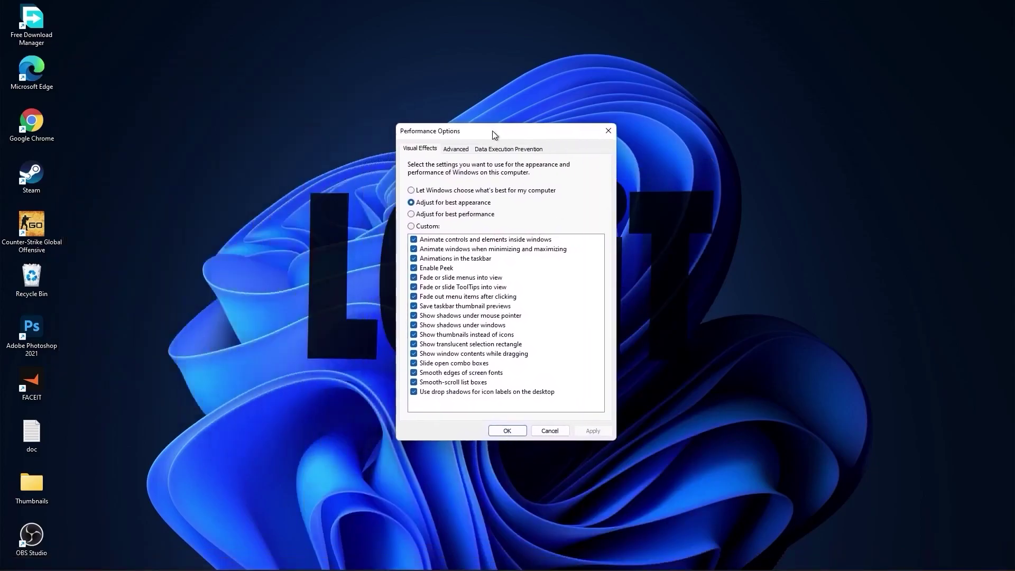
# Apply best performance, then re-enable only smooth screen-font edges and thumbnails, and save.
pyautogui.click(412, 215)
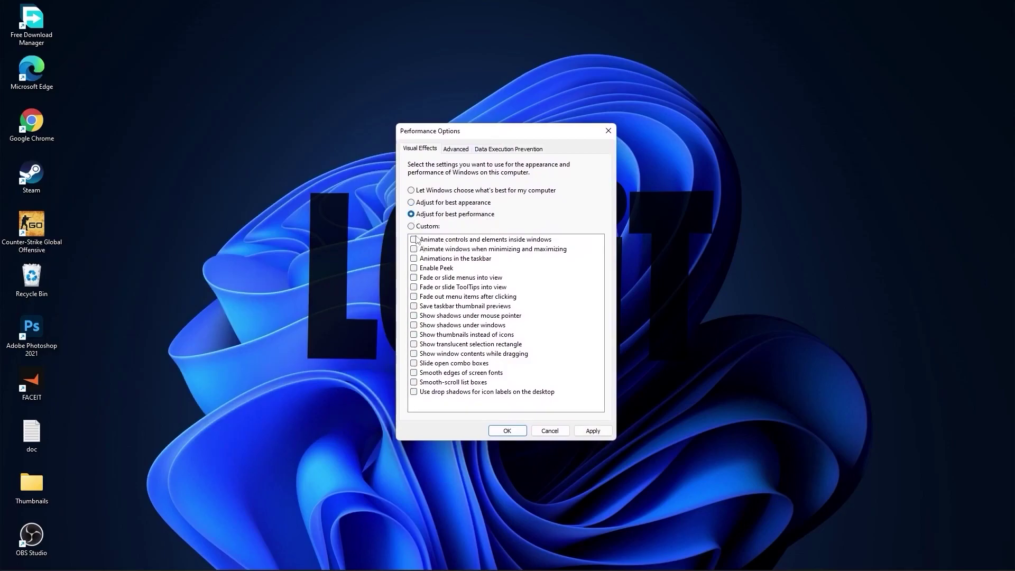
pyautogui.click(418, 226)
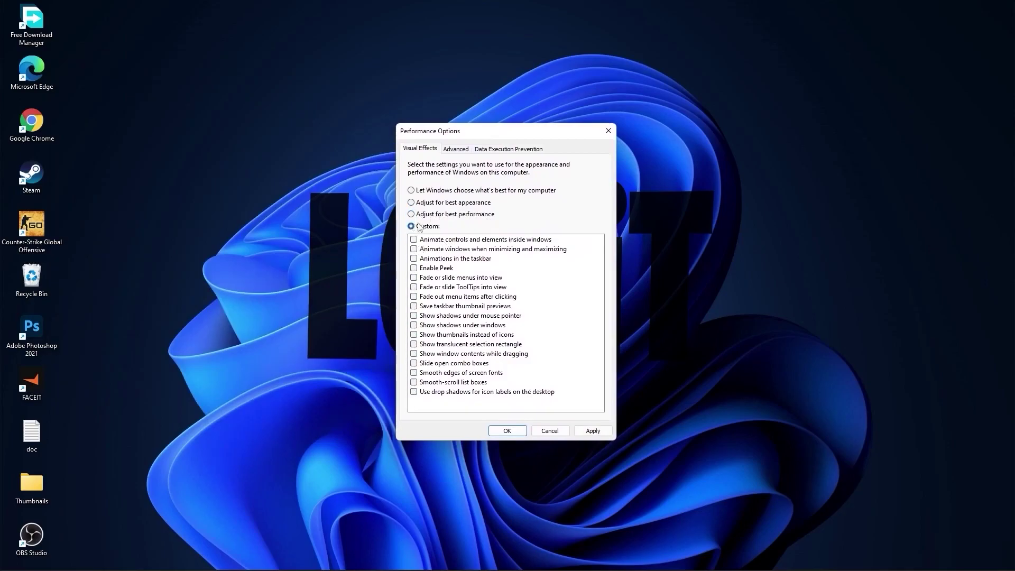
pyautogui.click(419, 373)
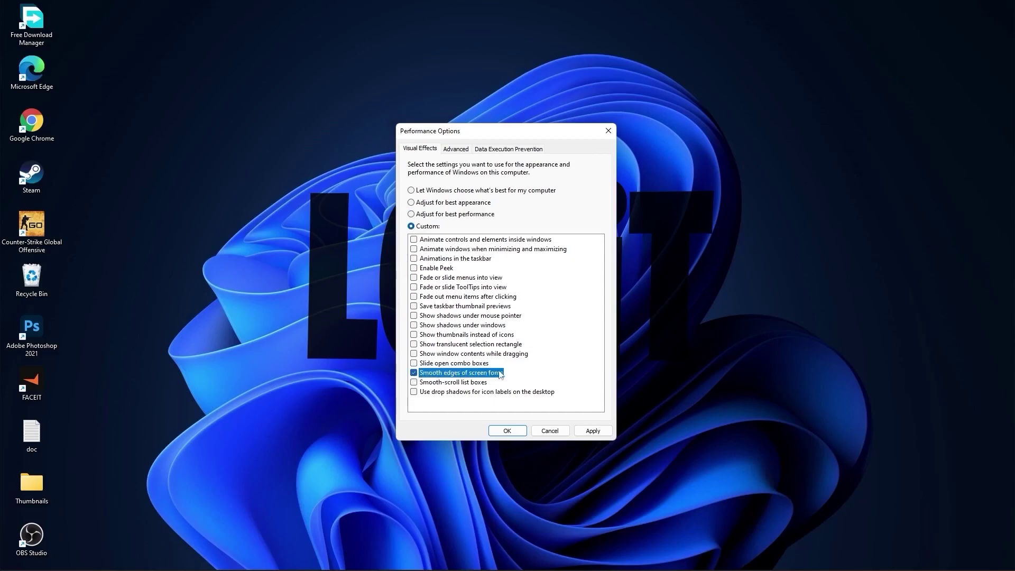
pyautogui.click(415, 335)
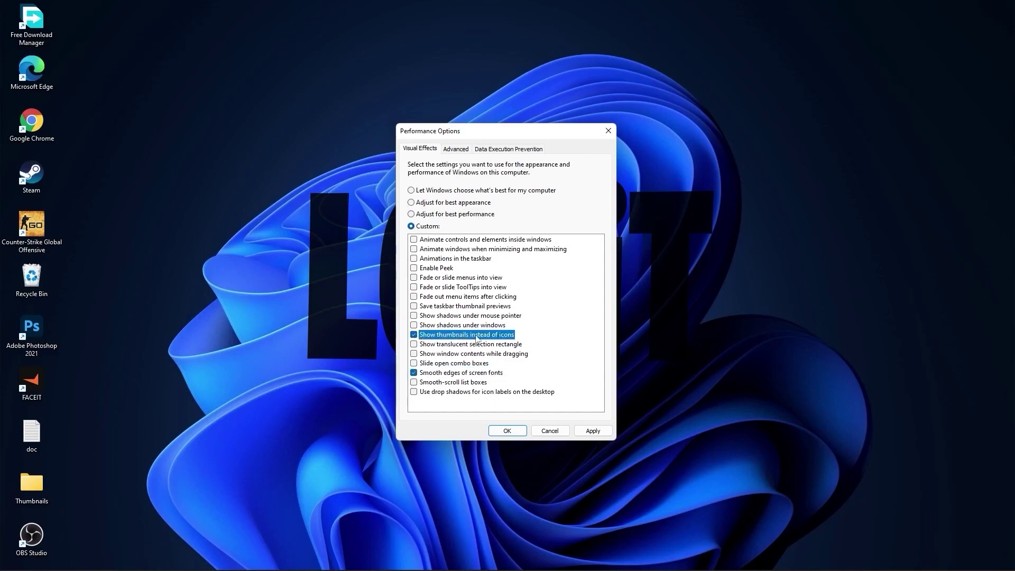
pyautogui.click(594, 432)
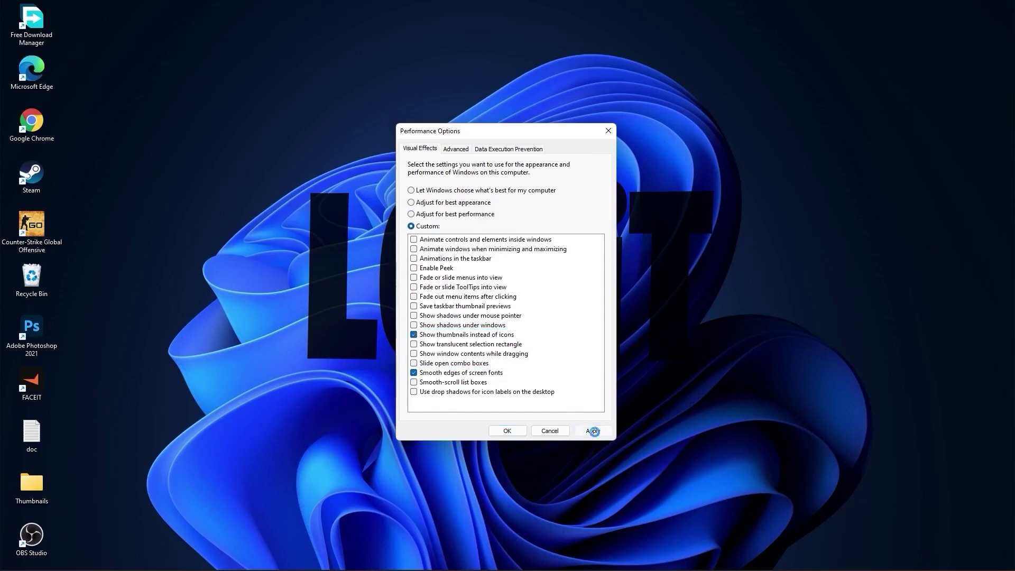
pyautogui.click(508, 433)
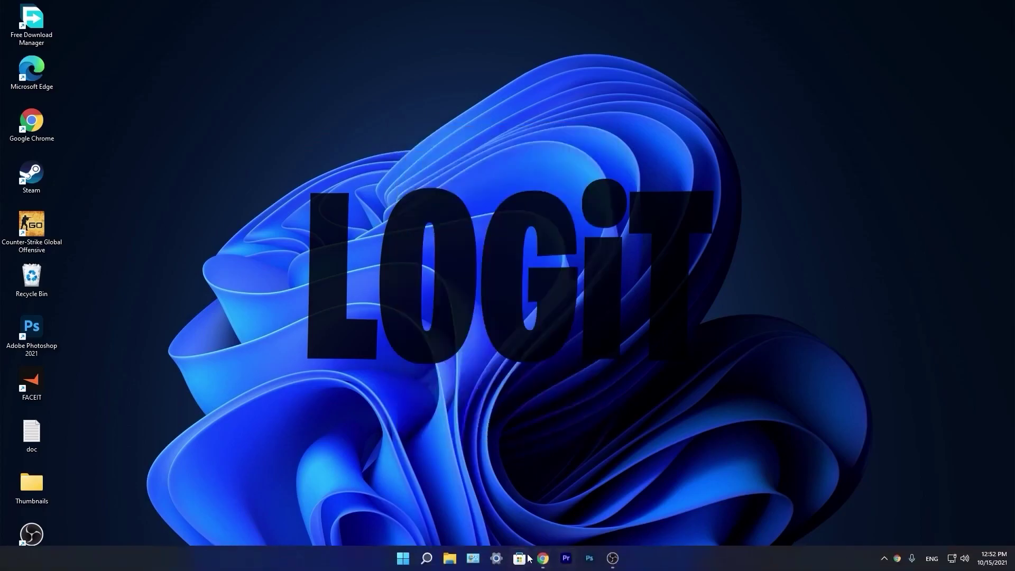
pyautogui.click(543, 559)
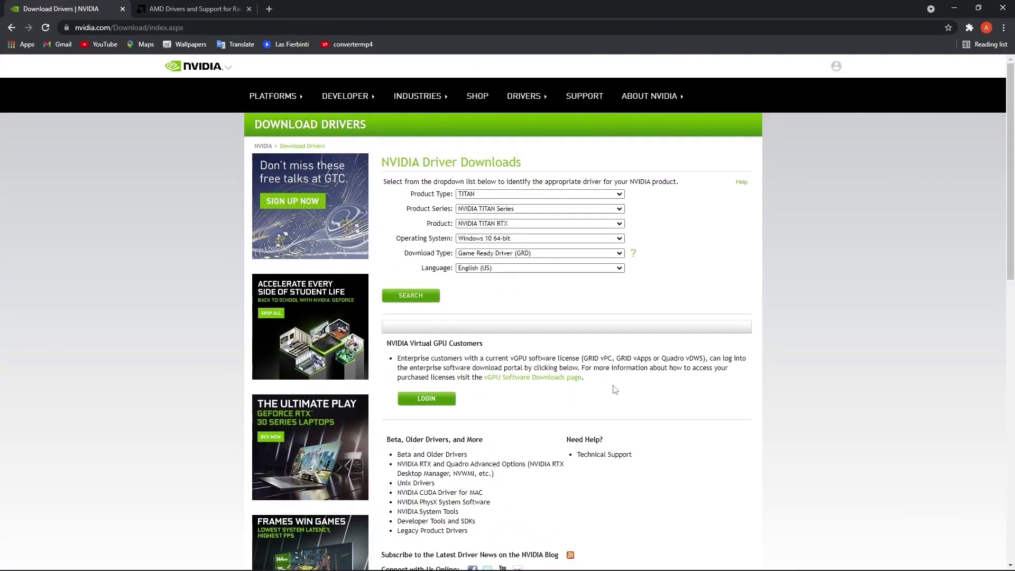
# Select GeForce, GeForce 10 Series and GeForce GTX 1050 Ti in the NVIDIA driver search.
pyautogui.click(499, 194)
pyautogui.click(500, 207)
pyautogui.click(500, 208)
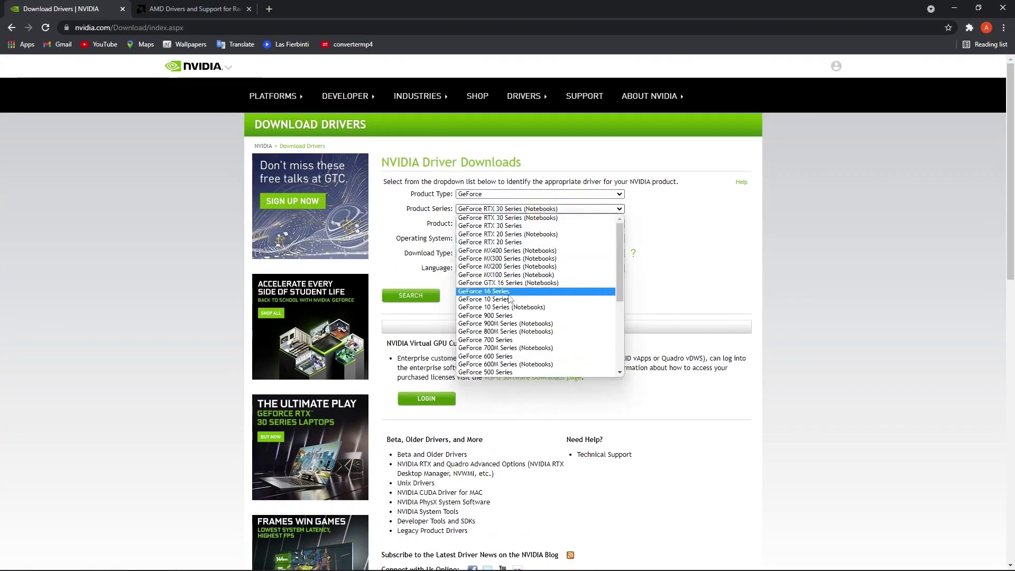
pyautogui.click(500, 315)
pyautogui.click(504, 224)
pyautogui.click(502, 273)
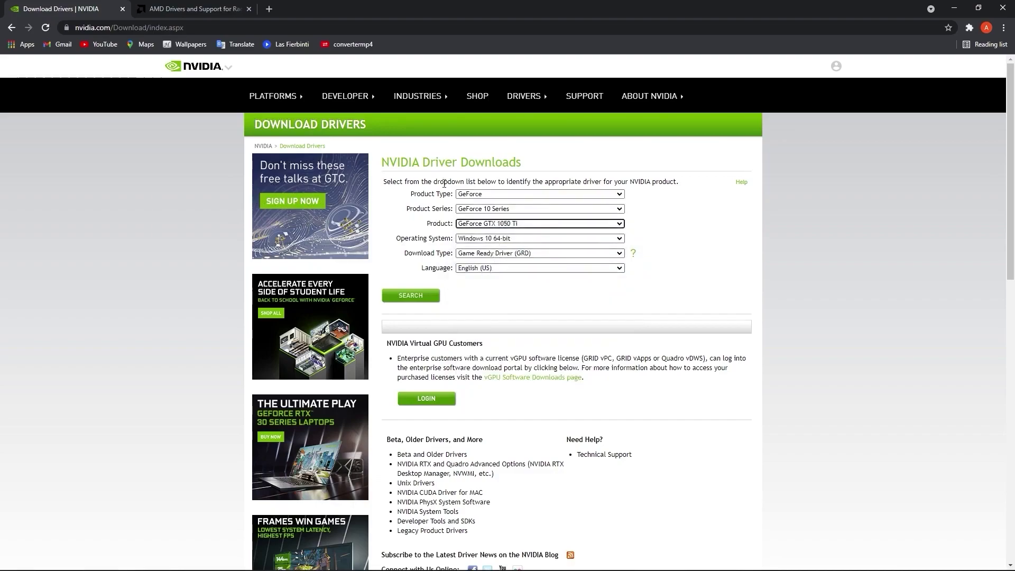
# Search and start downloading Game Ready Driver 496.13.
pyautogui.click(411, 295)
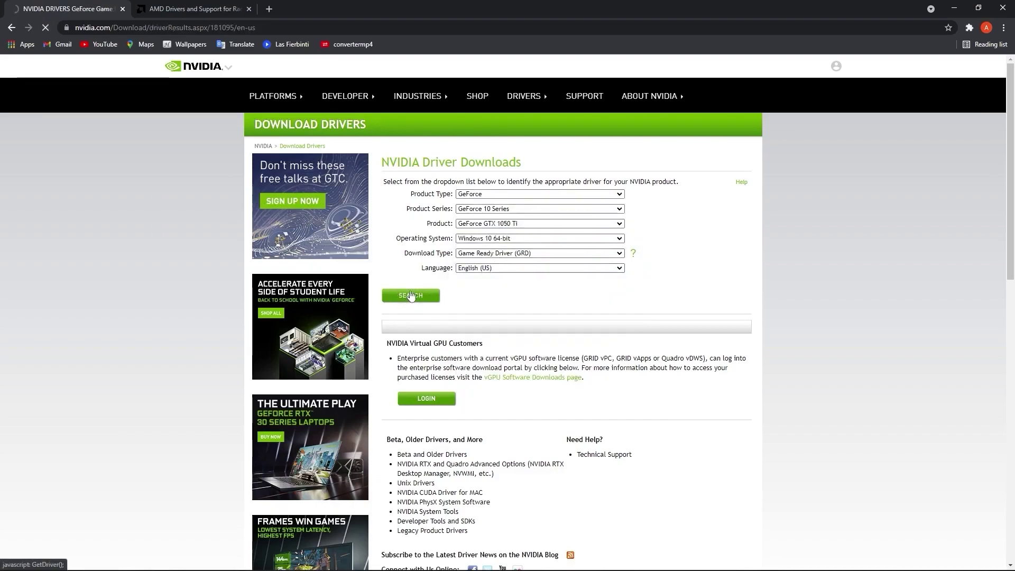
pyautogui.click(412, 245)
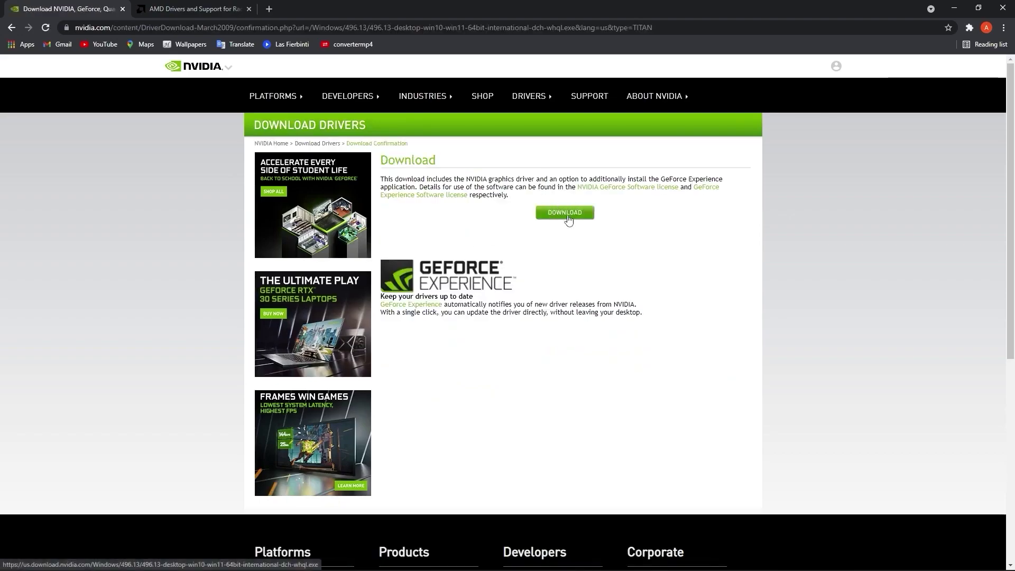
pyautogui.click(214, 10)
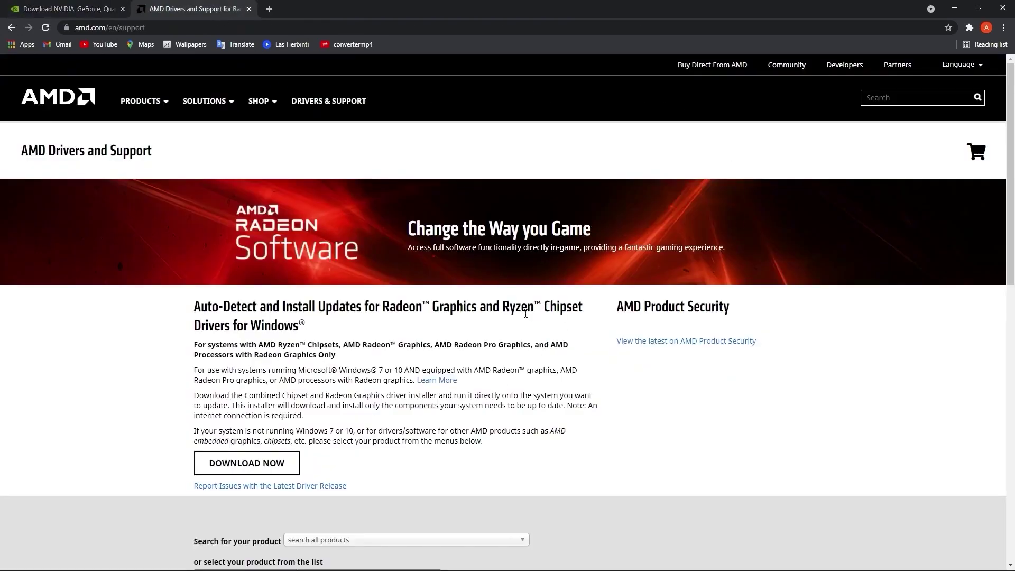
# Choose AMD Radeon 5300 Series > RX 5300 Series > RX 5300 and submit.
pyautogui.scroll(-6, 588, 291)
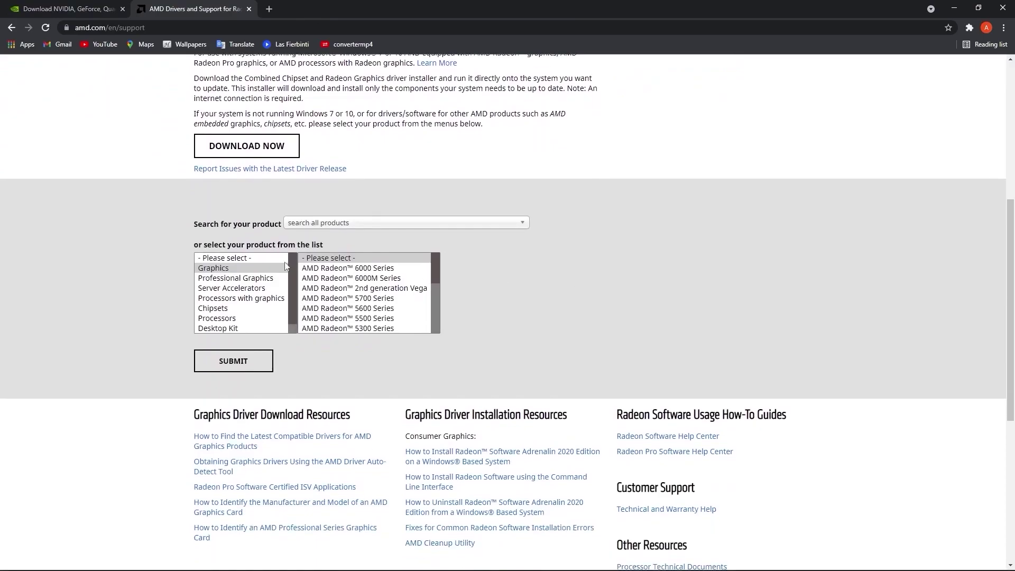
pyautogui.scroll(-1, 346, 286)
pyautogui.click(351, 286)
pyautogui.scroll(-3, 352, 280)
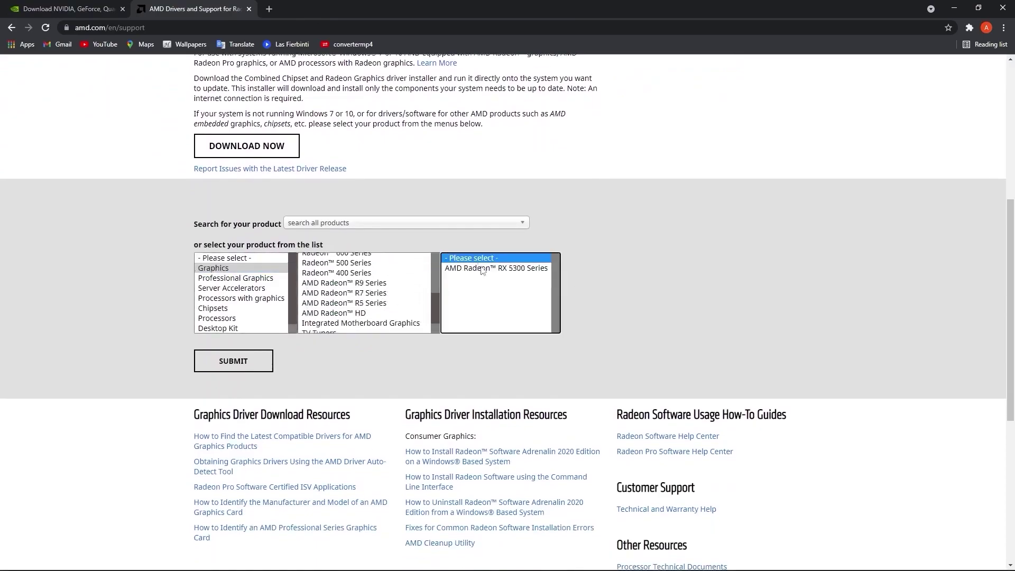
pyautogui.click(482, 268)
pyautogui.click(594, 269)
pyautogui.click(224, 362)
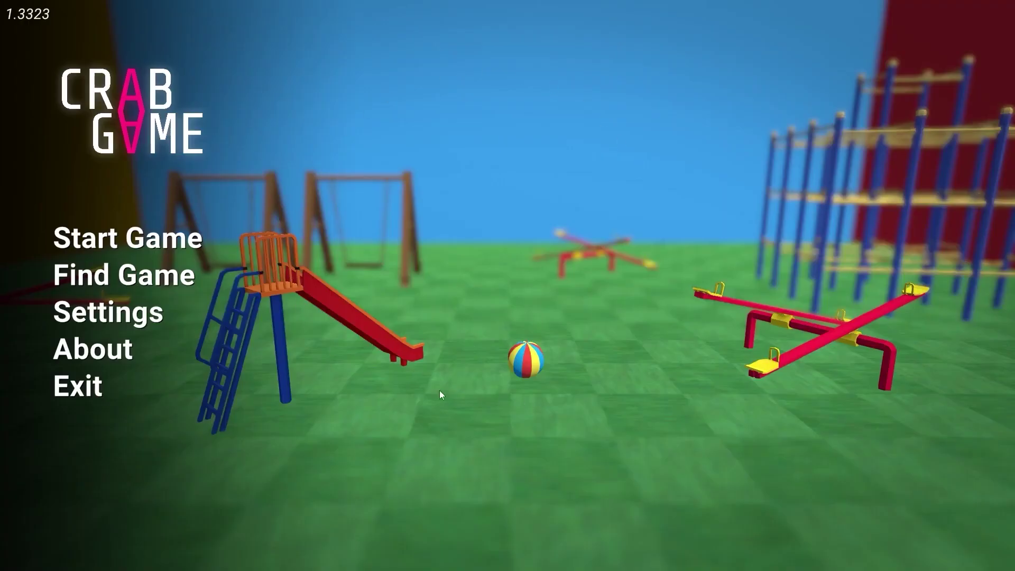
# Show Crab Game's Graphics settings: shadows, anti-aliasing and bloom off, textures Low.
pyautogui.click(101, 312)
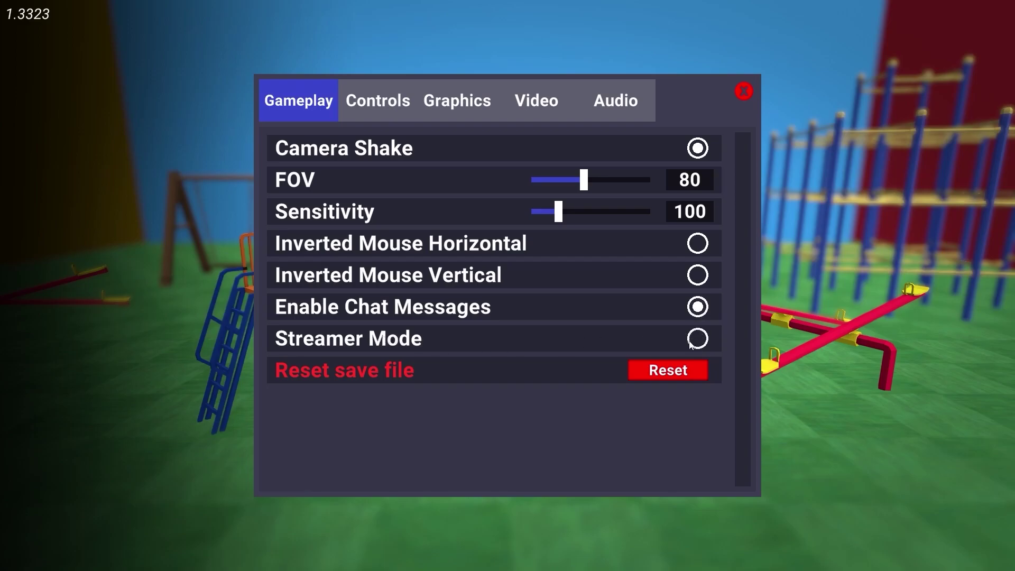
pyautogui.click(447, 91)
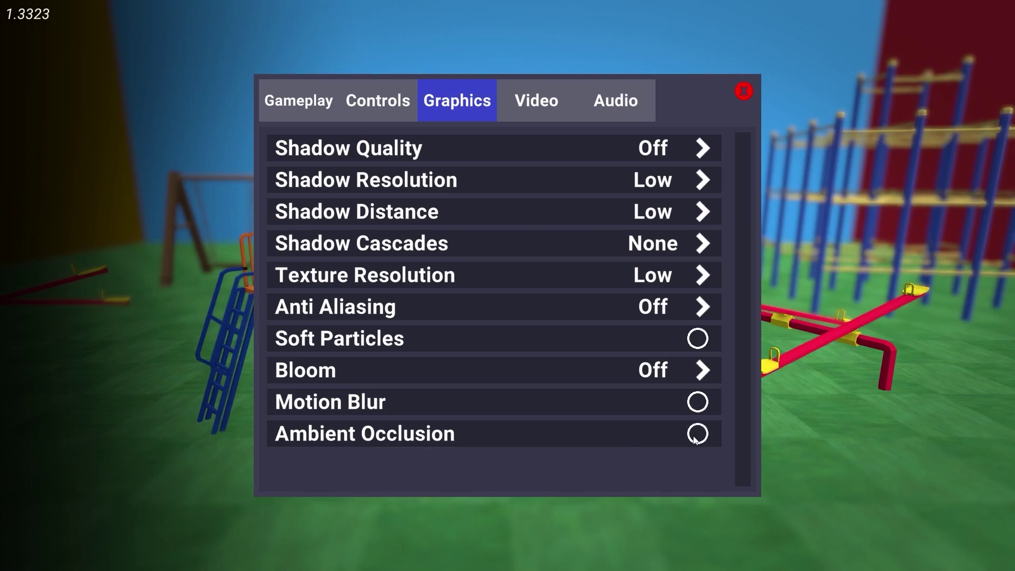
# Check Video settings (VSync Off, Max FPS 500), close settings and exit Crab Game.
pyautogui.click(526, 103)
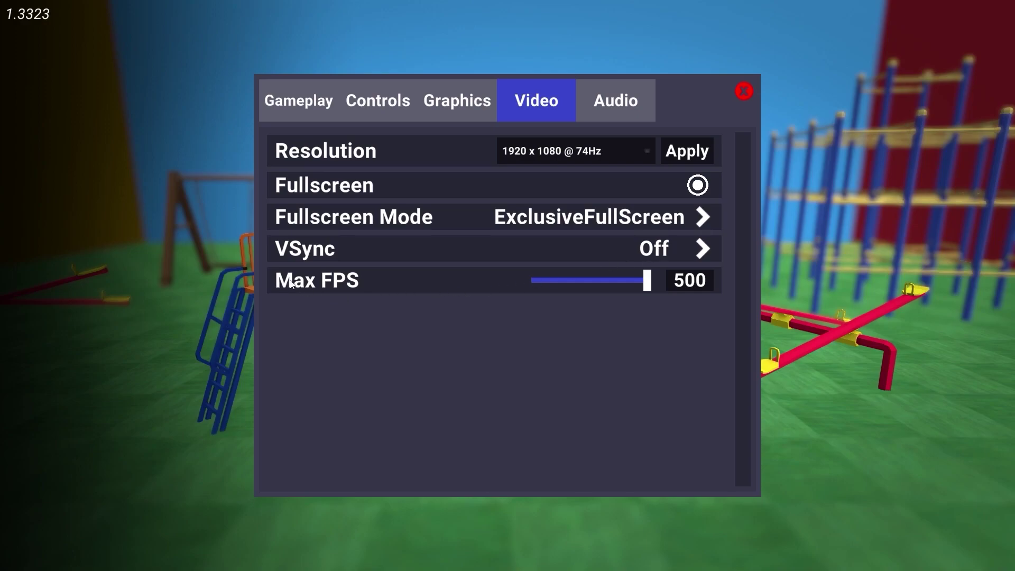
pyautogui.click(745, 92)
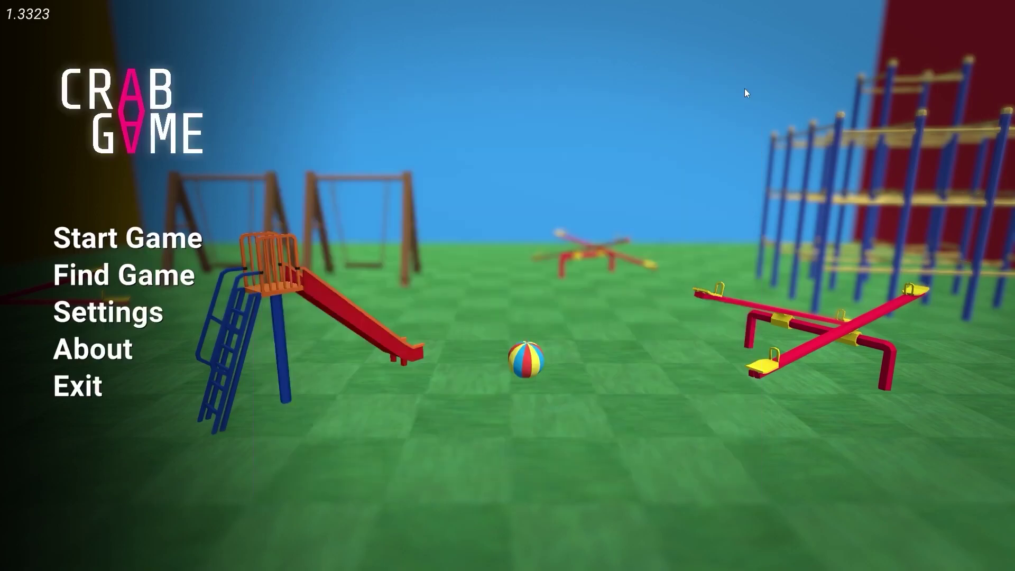
pyautogui.click(77, 384)
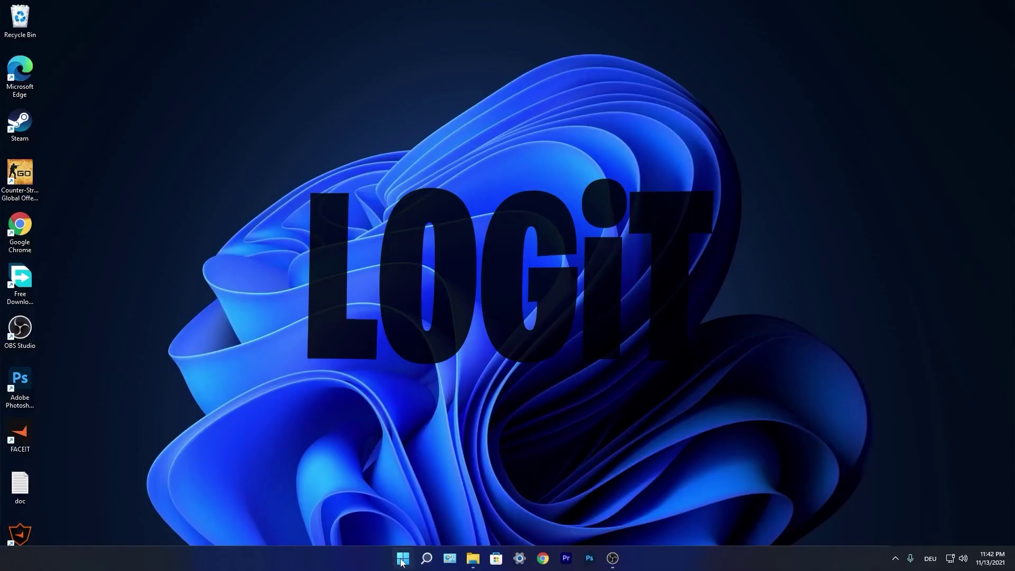
# Open Settings > Gaming > Game Mode to confirm Game Mode is on.
pyautogui.click(402, 559)
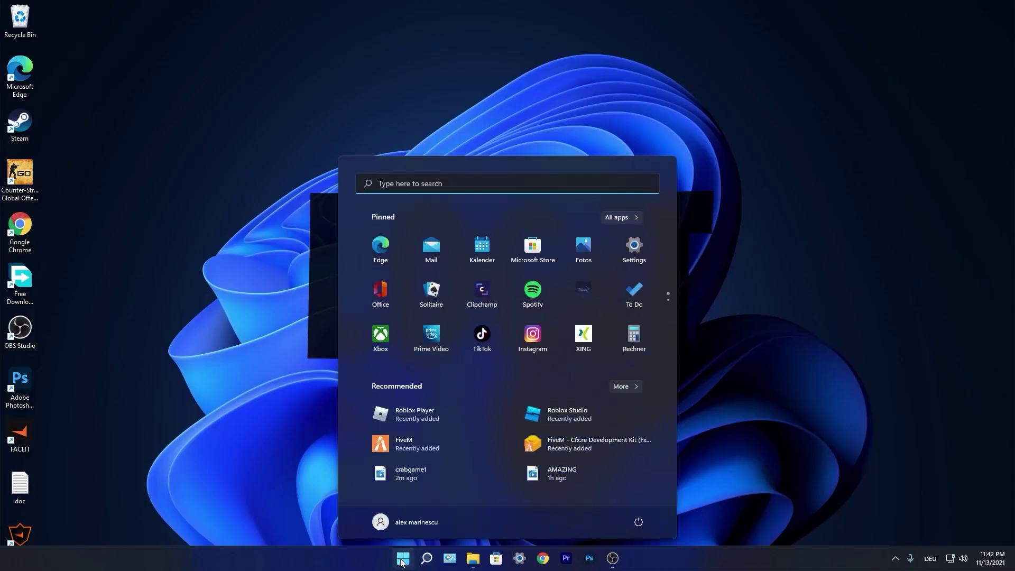
pyautogui.click(634, 248)
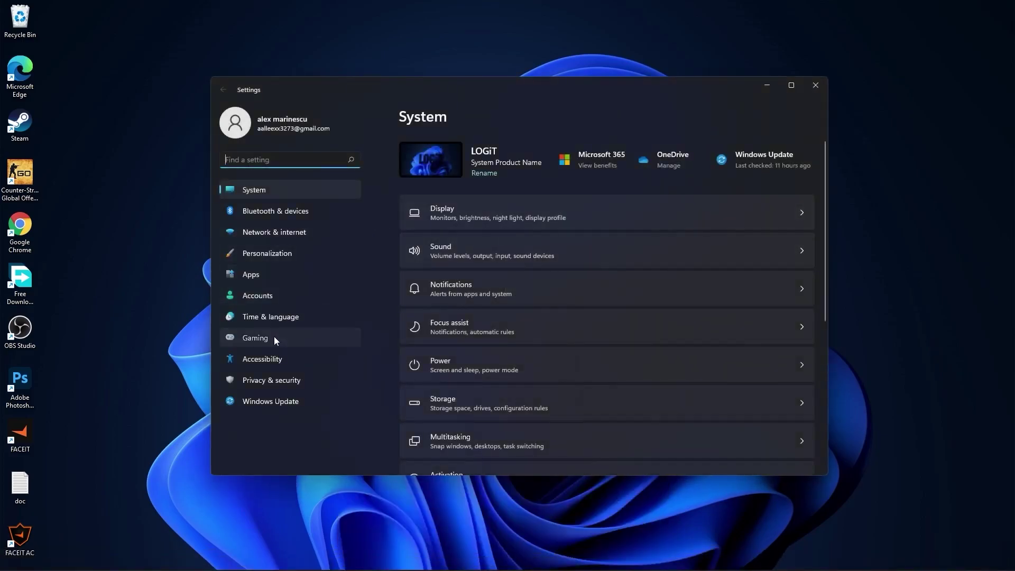
pyautogui.click(235, 337)
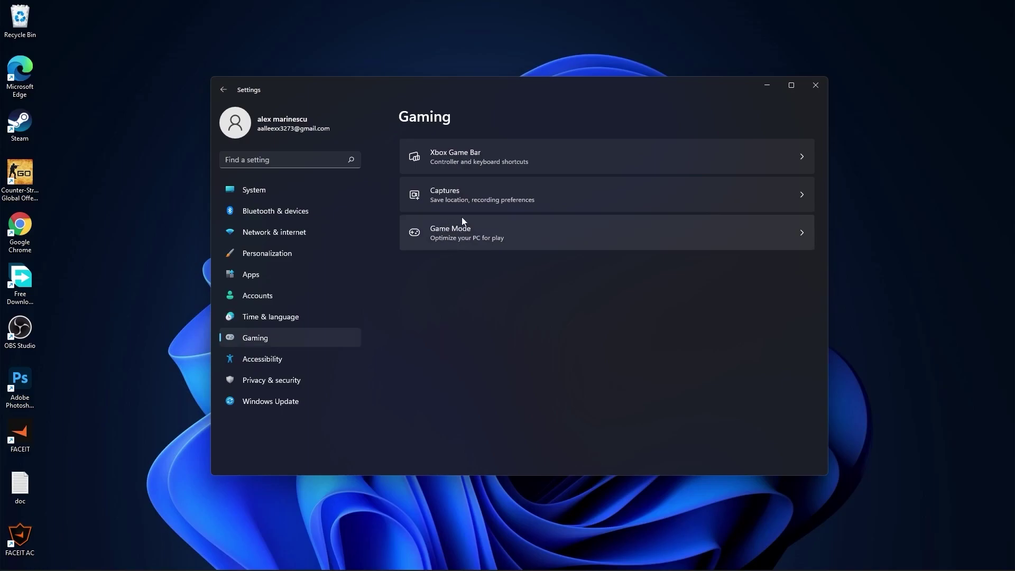
pyautogui.click(448, 232)
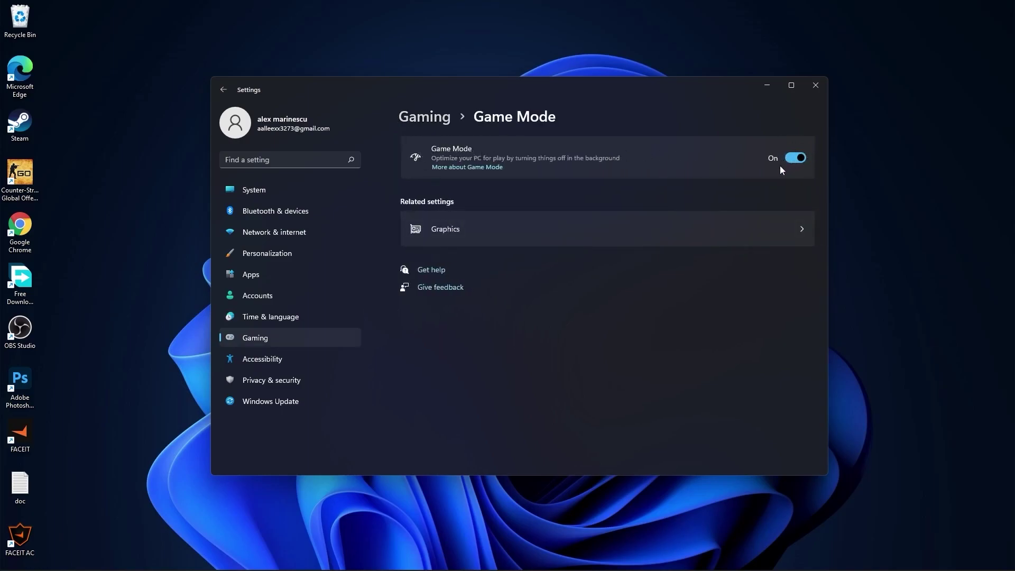
# Confirm hardware-accelerated GPU scheduling is on, then browse to add a desktop app.
pyautogui.click(450, 231)
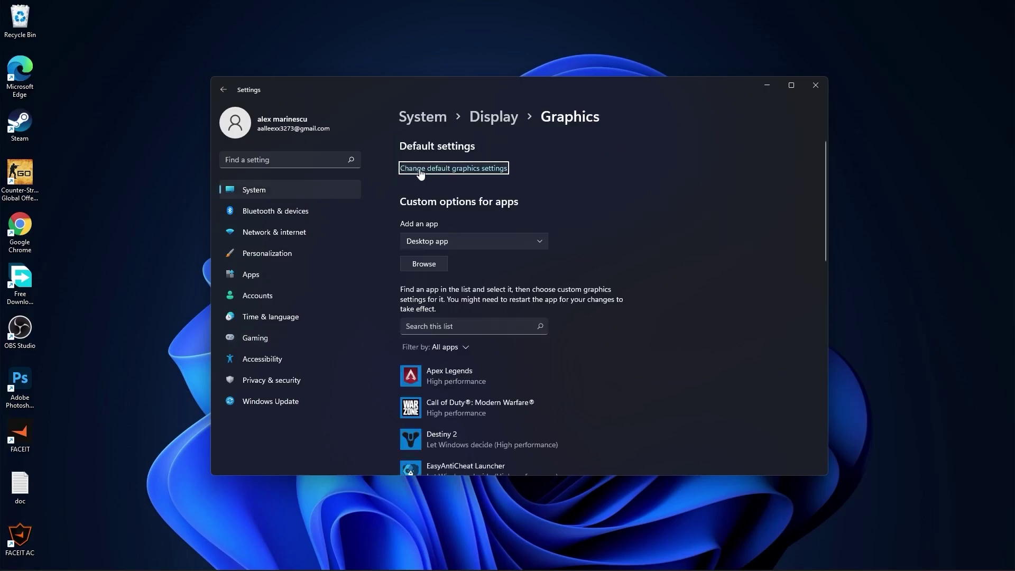
pyautogui.click(452, 168)
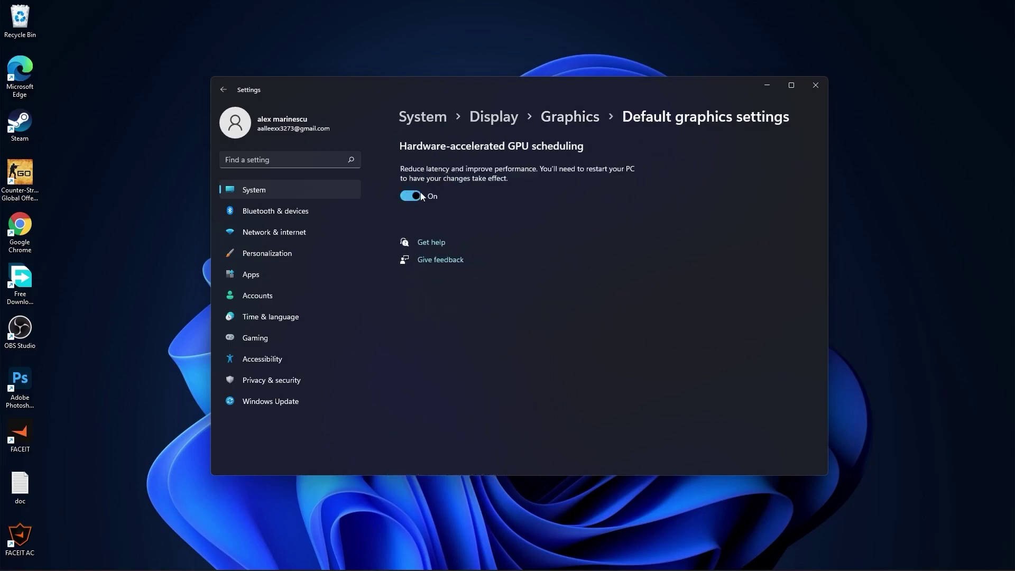
pyautogui.click(569, 115)
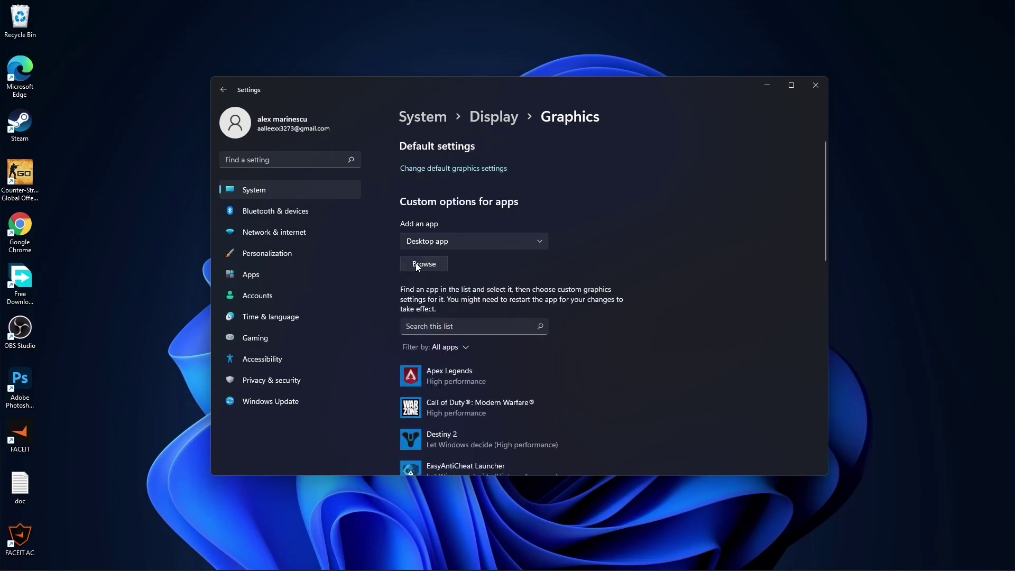
pyautogui.click(425, 264)
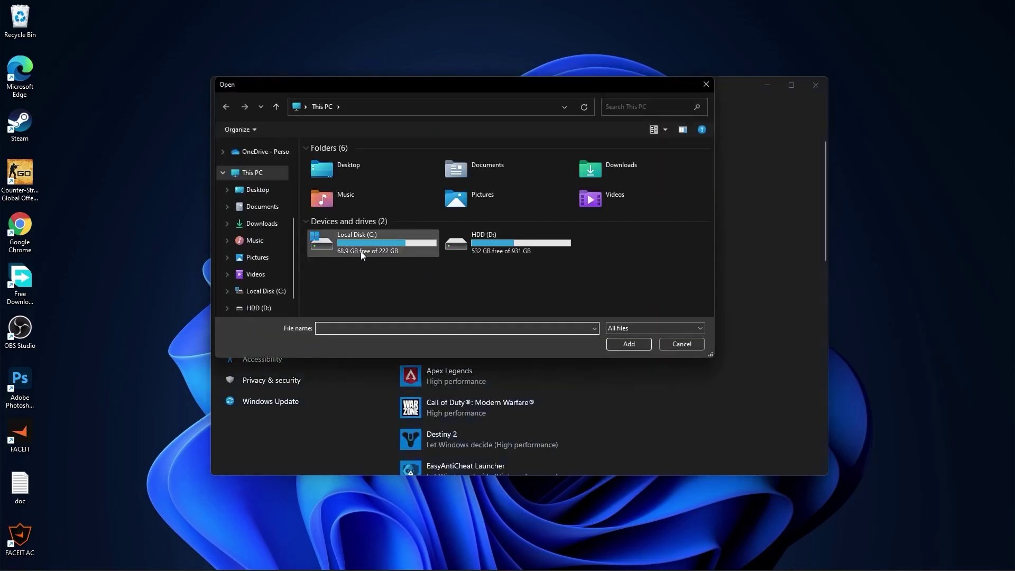
# Go to D:\SteamLibrary\steamapps\common\Crab Game and select UnityCrashHandler64.
pyautogui.click(262, 307)
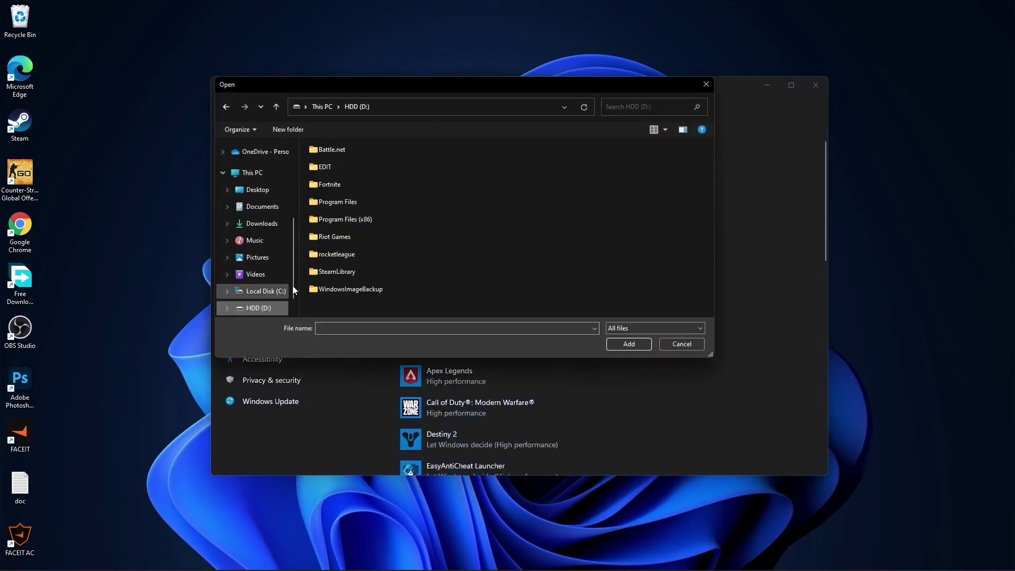
pyautogui.doubleClick(339, 271)
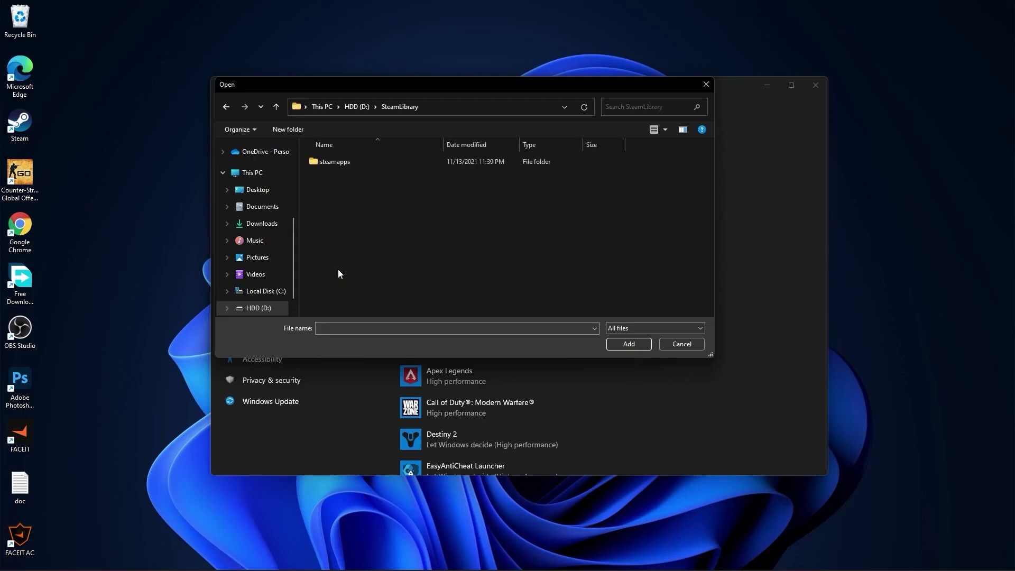
pyautogui.doubleClick(337, 163)
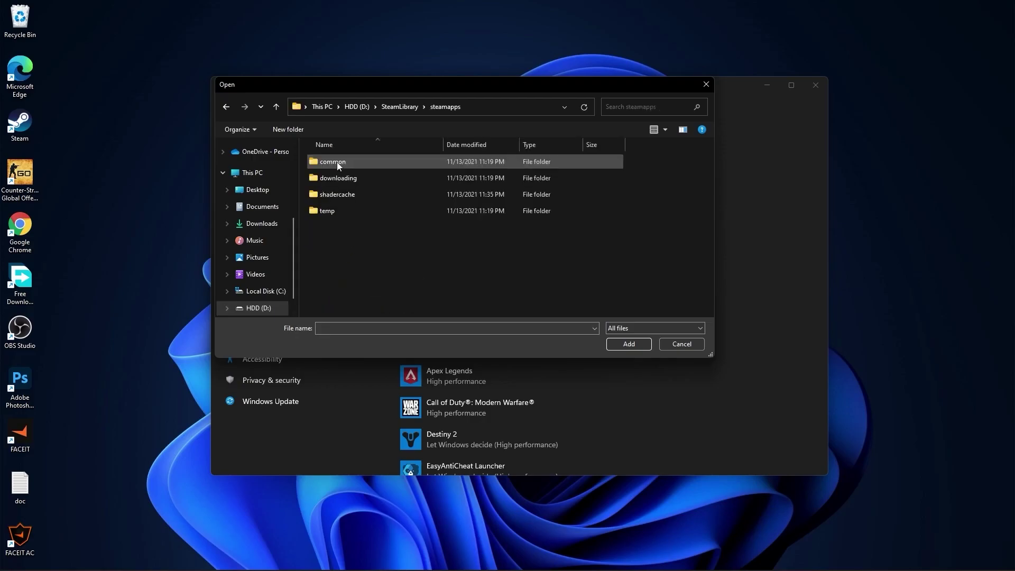
pyautogui.doubleClick(339, 164)
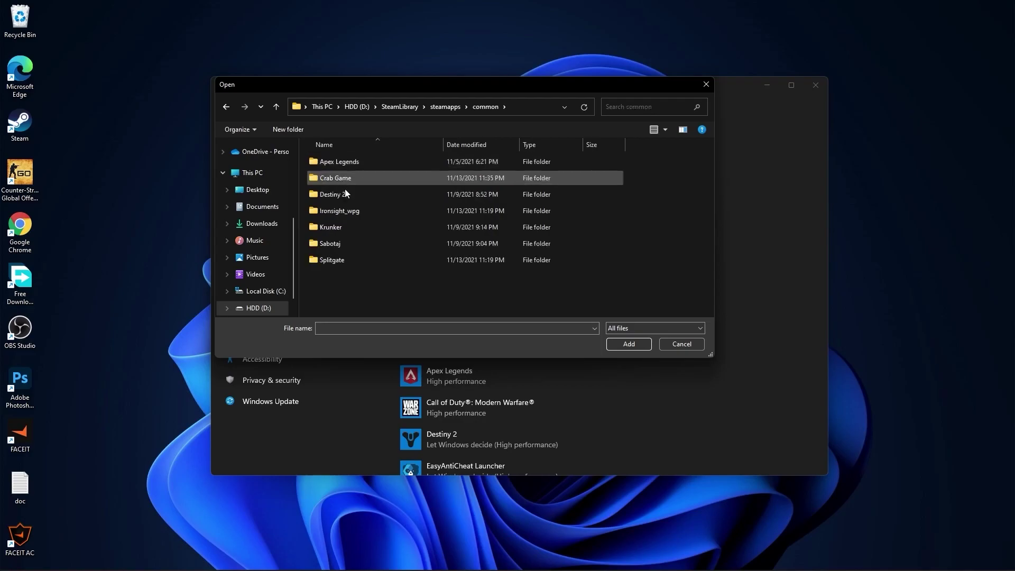
pyautogui.doubleClick(350, 176)
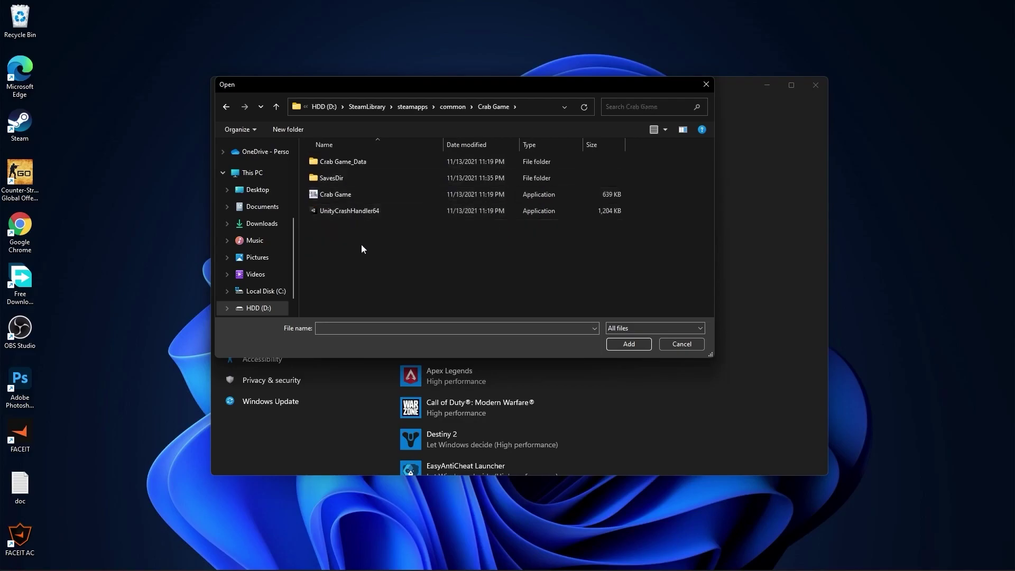
pyautogui.click(361, 212)
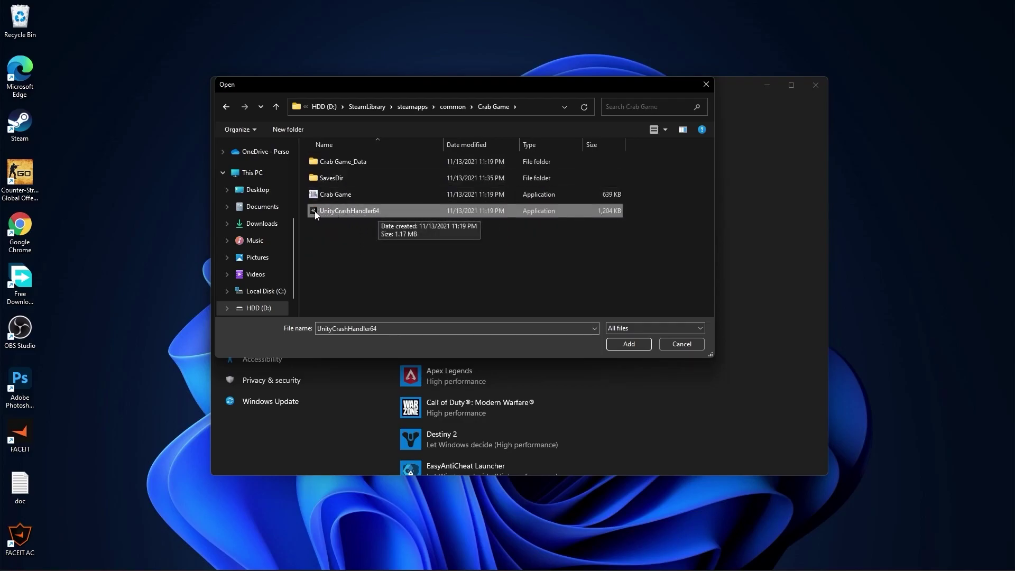
# Disable fullscreen optimizations on UnityCrashHandler64's Compatibility tab.
pyautogui.rightClick(353, 209)
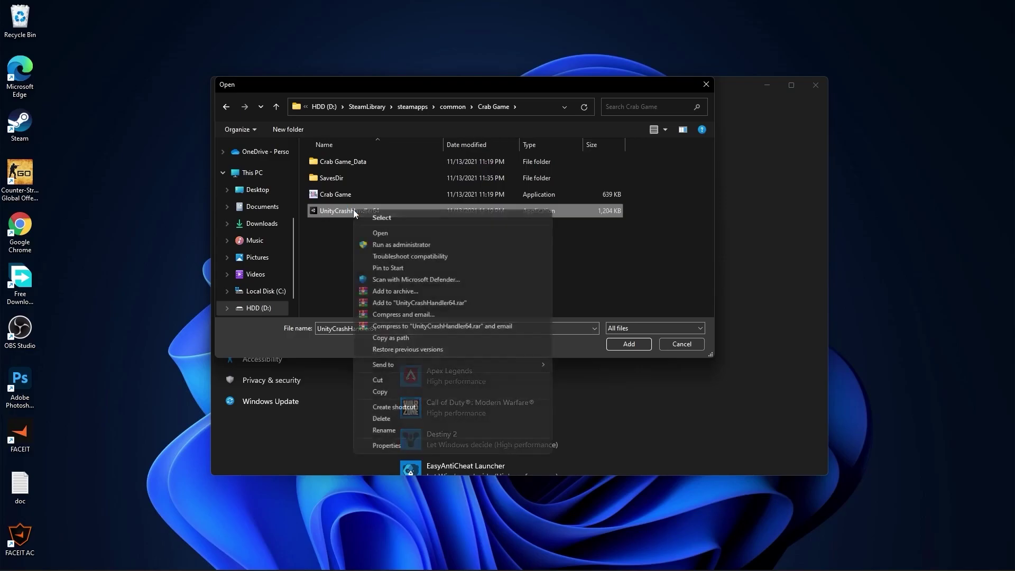
pyautogui.click(396, 447)
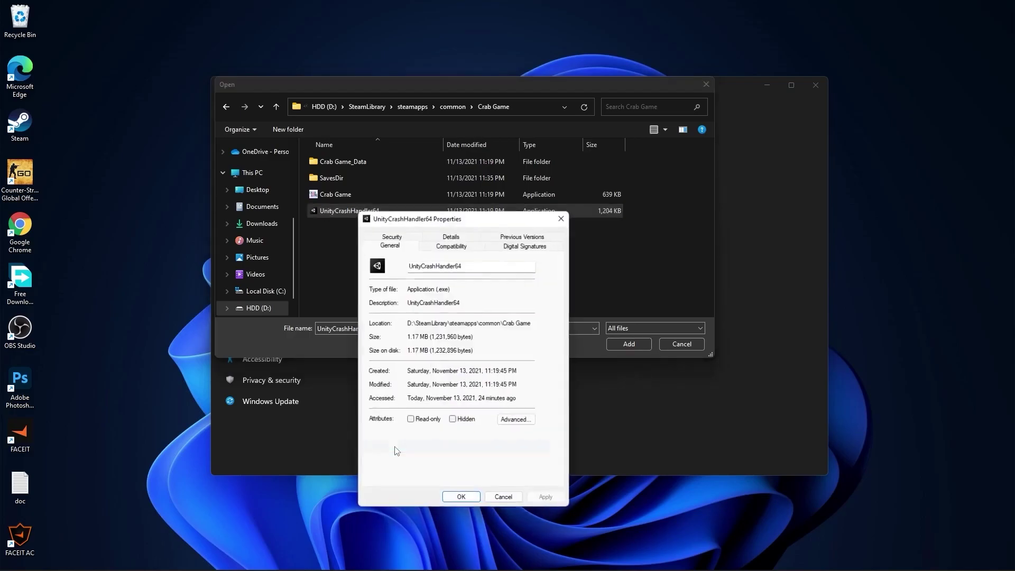
pyautogui.click(453, 245)
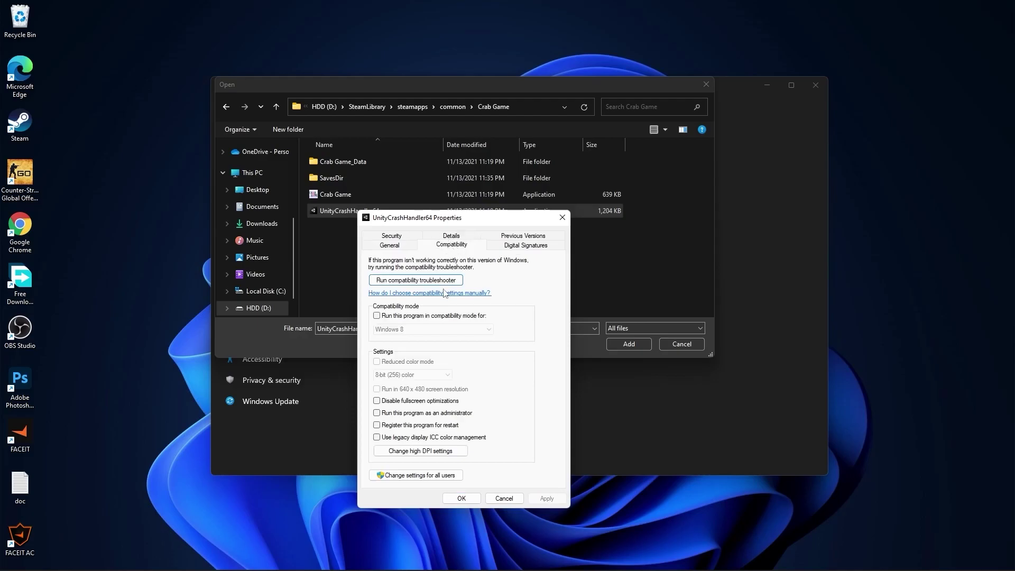
pyautogui.click(384, 401)
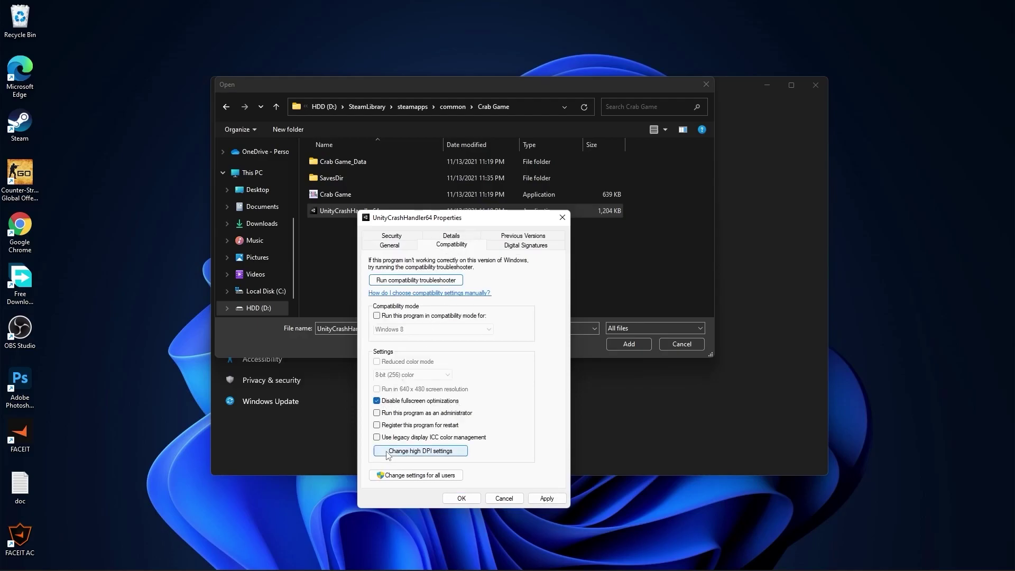
# Override high DPI scaling behaviour and apply the compatibility changes.
pyautogui.click(433, 455)
pyautogui.click(407, 420)
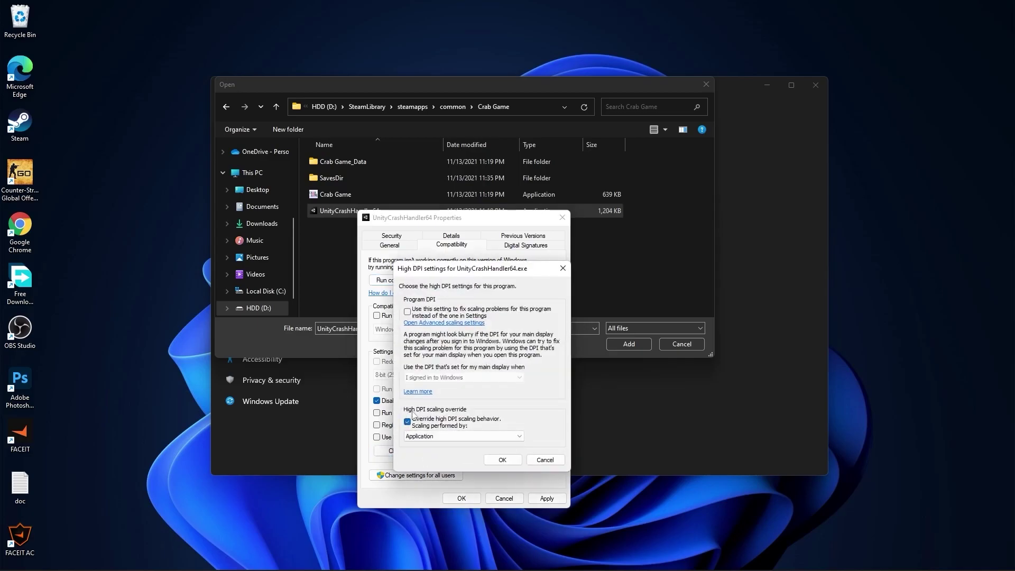
pyautogui.click(504, 460)
pyautogui.click(547, 498)
pyautogui.click(466, 497)
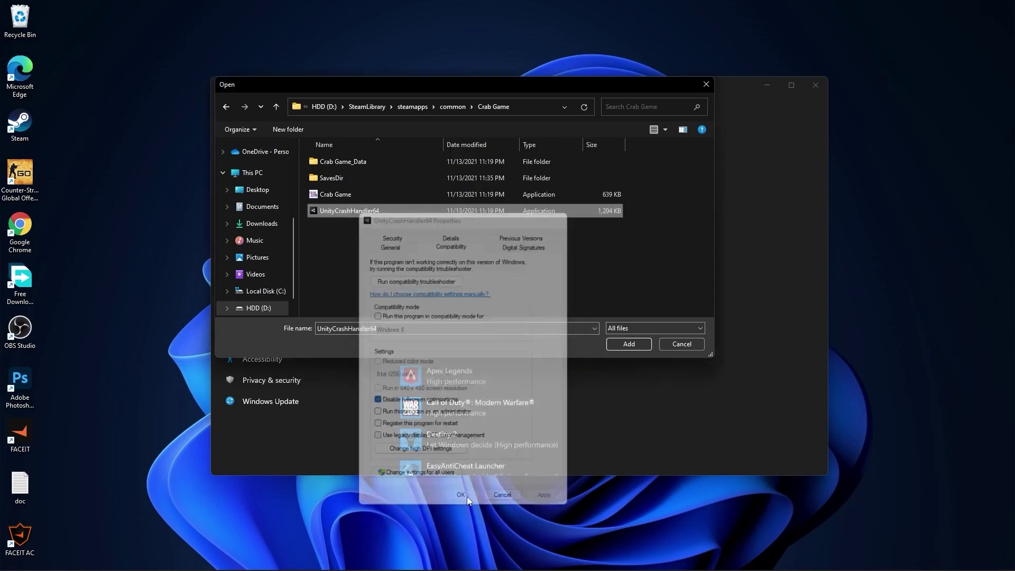
# Add UnityCrashHandler64 and set its graphics preference to High performance.
pyautogui.click(628, 345)
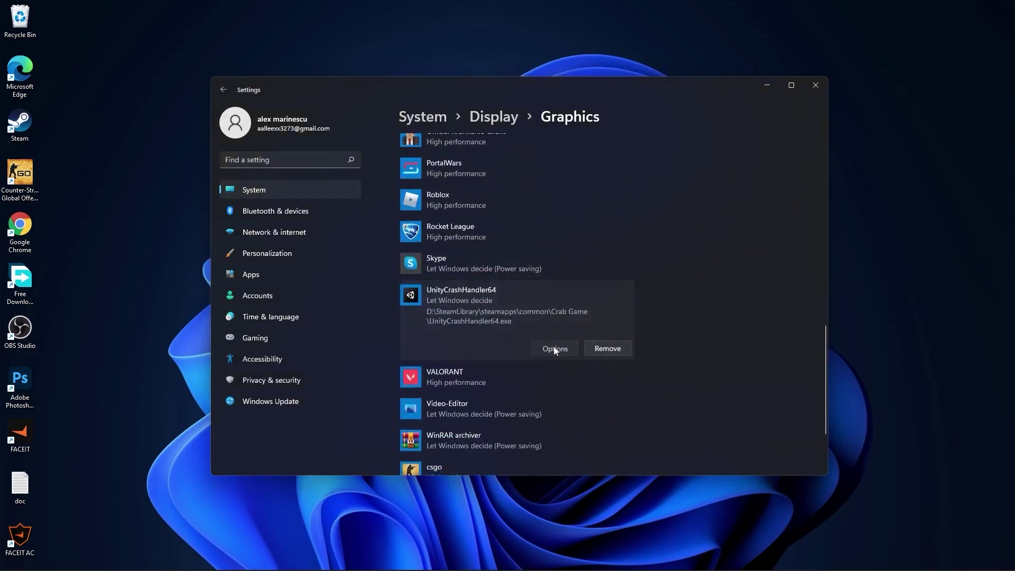
pyautogui.click(554, 348)
pyautogui.click(431, 287)
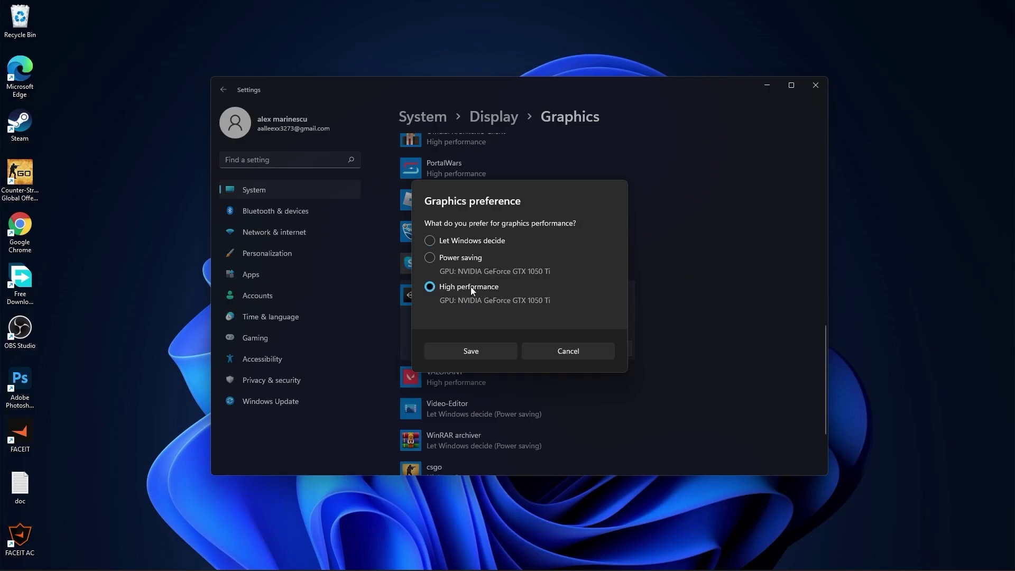